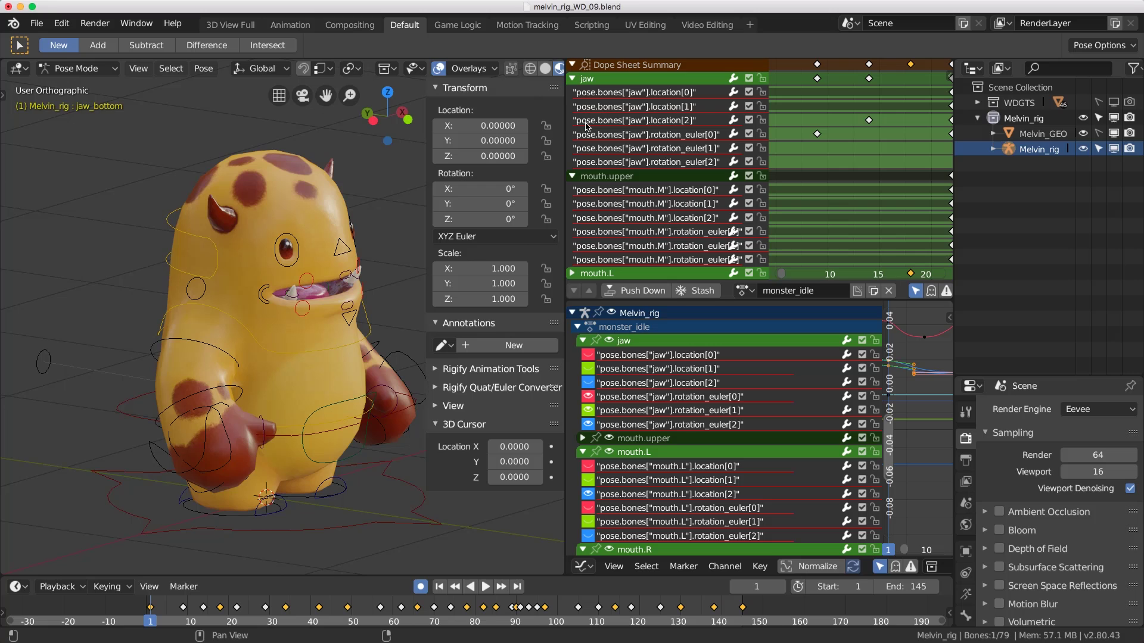
Step: Remap the jaw X, Y and Z location channels to the jaw_bottom bone
double_click(636, 93)
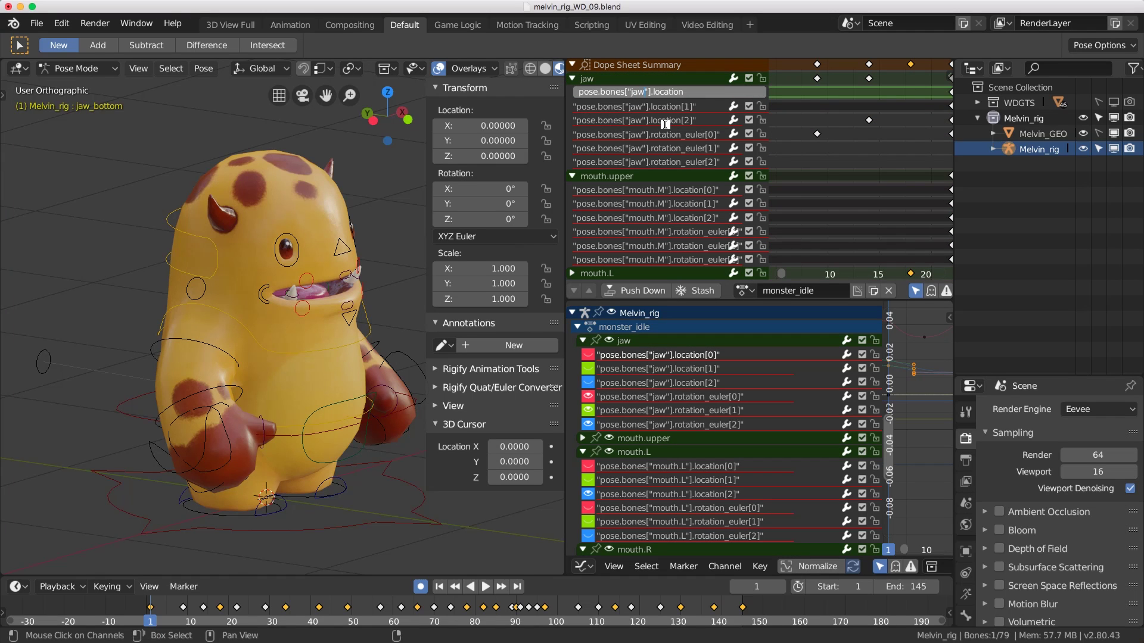
type("_botto")
type("m")
key("Return")
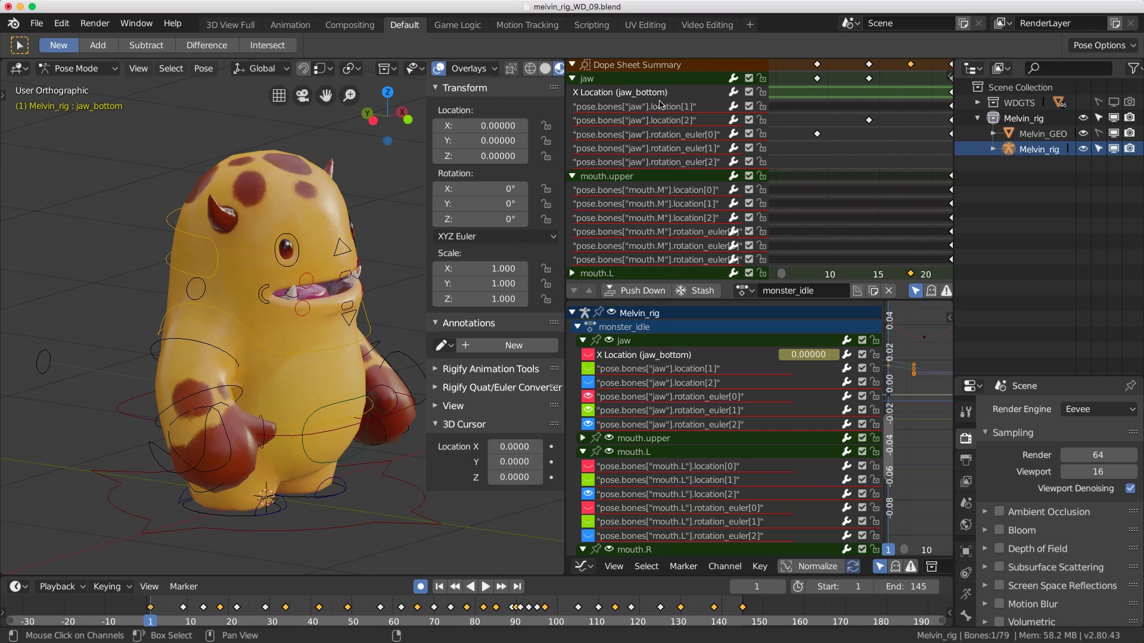
left_click(641, 108)
double_click(641, 108)
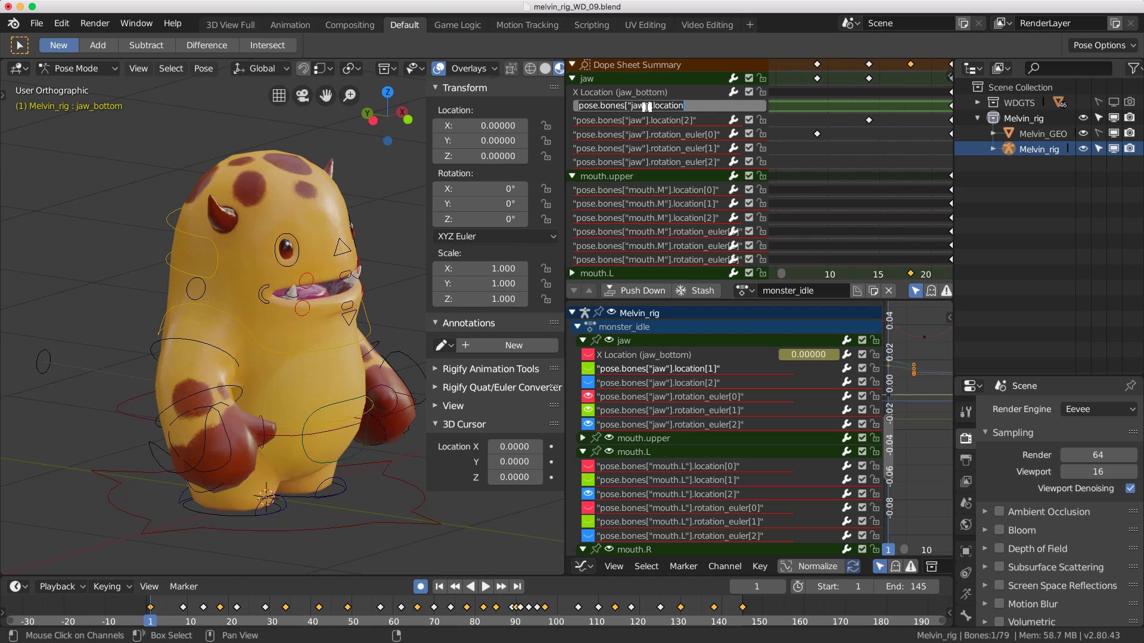
type("_")
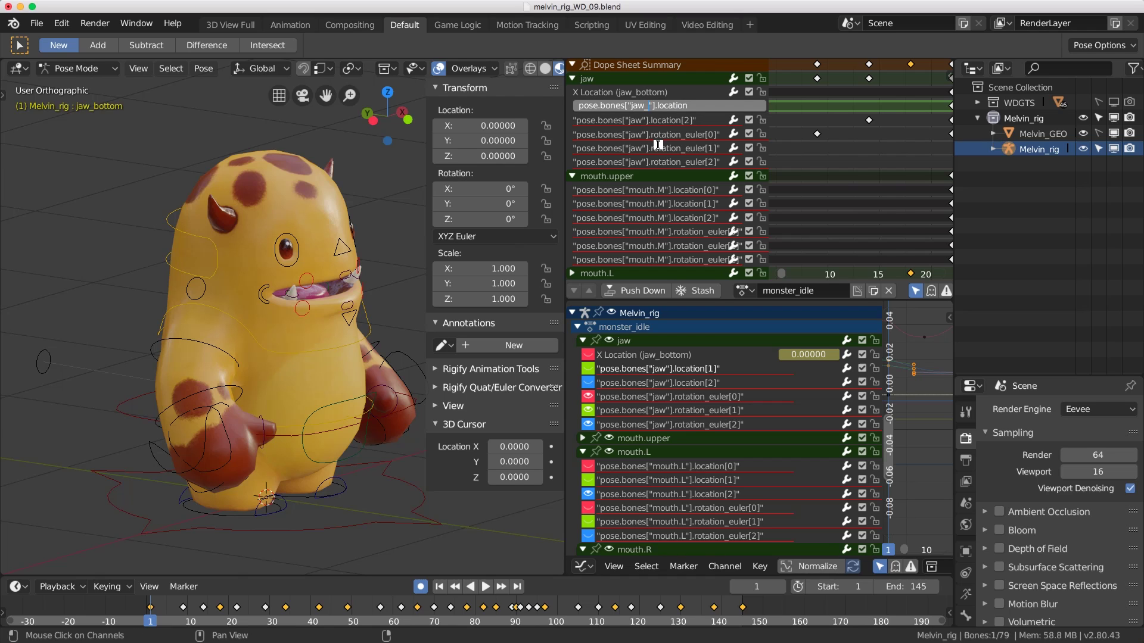
type("bottom")
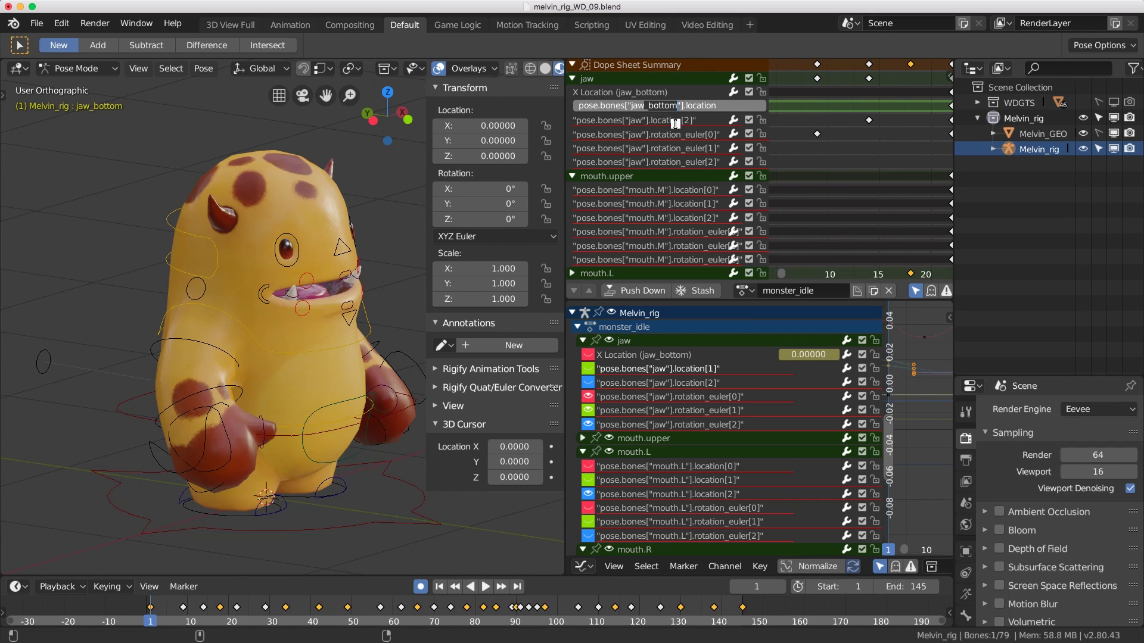
key("Return")
double_click(646, 121)
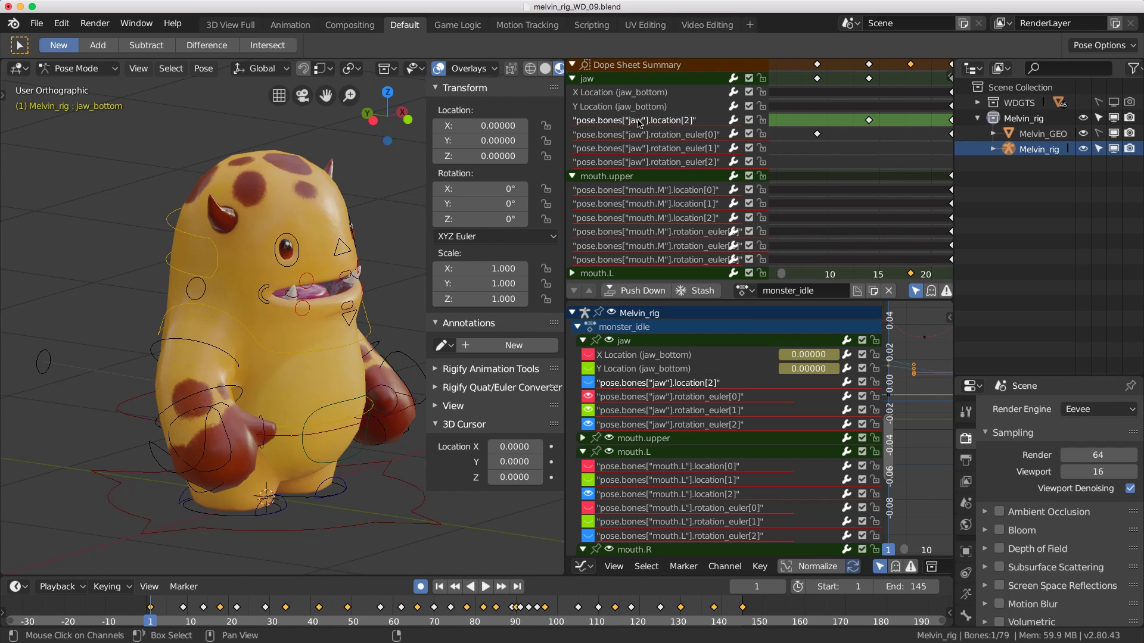
type("_bottom")
key("Return")
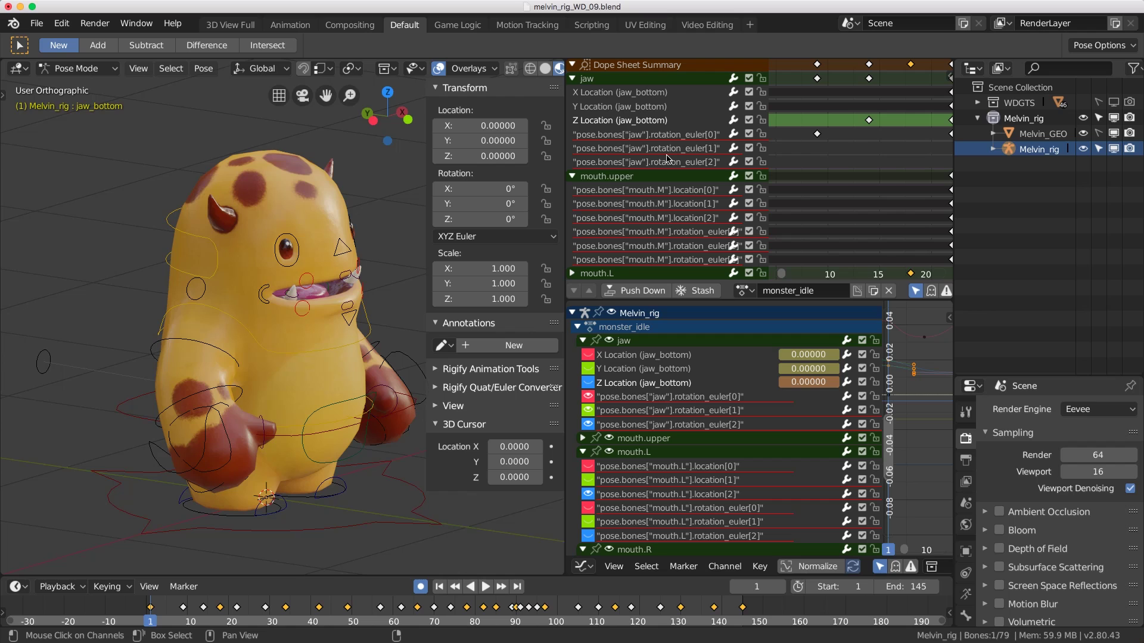
Step: Remap the jaw X, Y and Z rotation channels to the jaw_bottom bone
double_click(651, 136)
type("X Euler Rotation (jaw_bottom)")
key("Return")
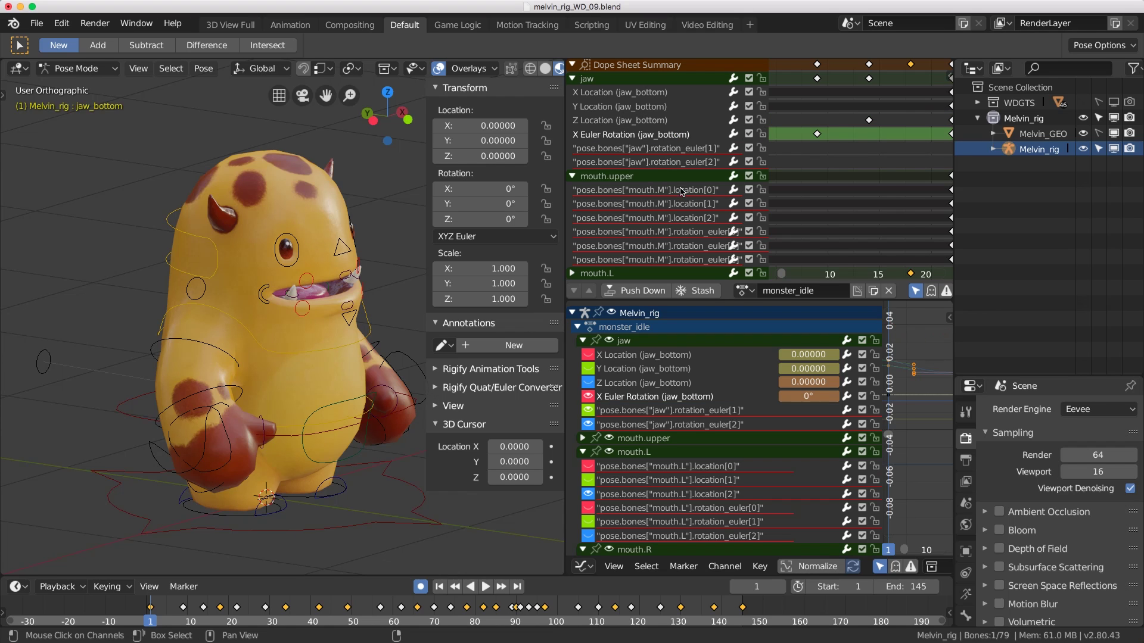
left_click(642, 151)
double_click(641, 150)
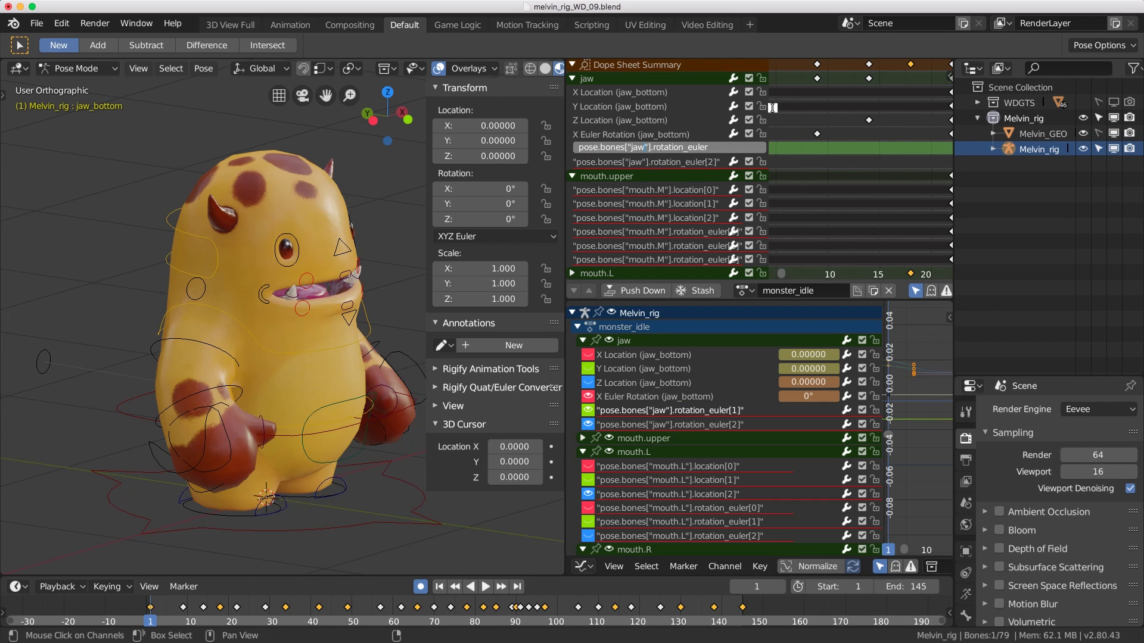
type("_bottomY Euler Rotation (jaw_bottom)")
key("Return")
double_click(642, 163)
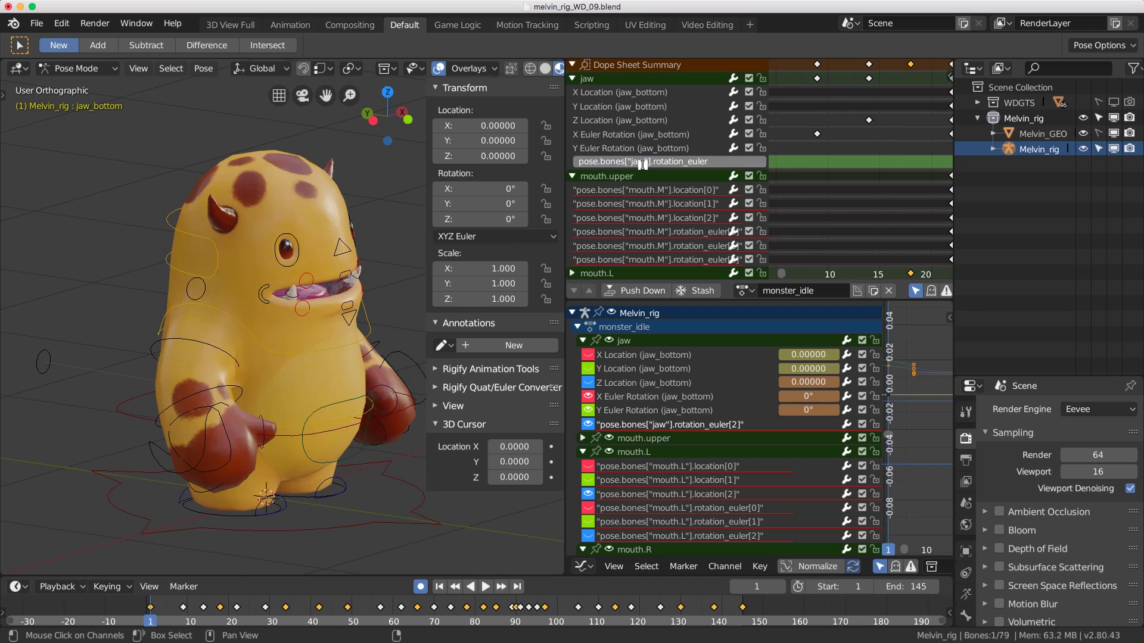
type("_bottom")
key("Return")
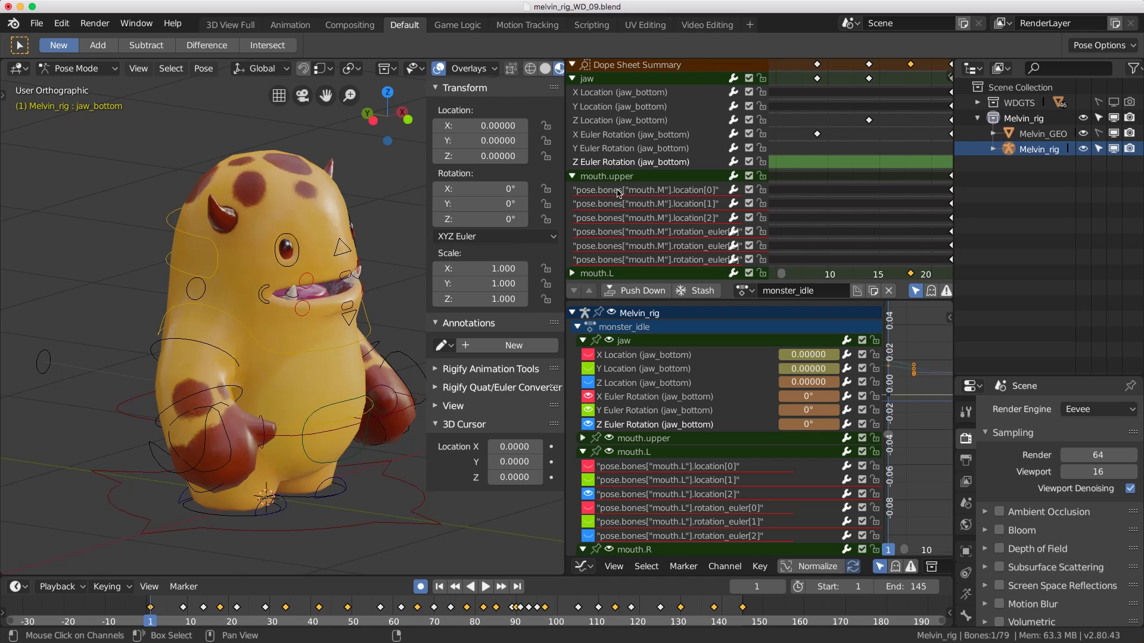
Step: Re-expand the mouth.upper group showing its mouth.M channels and select the upper lip bone in the viewport
left_click(573, 176)
double_click(608, 176)
key("Return")
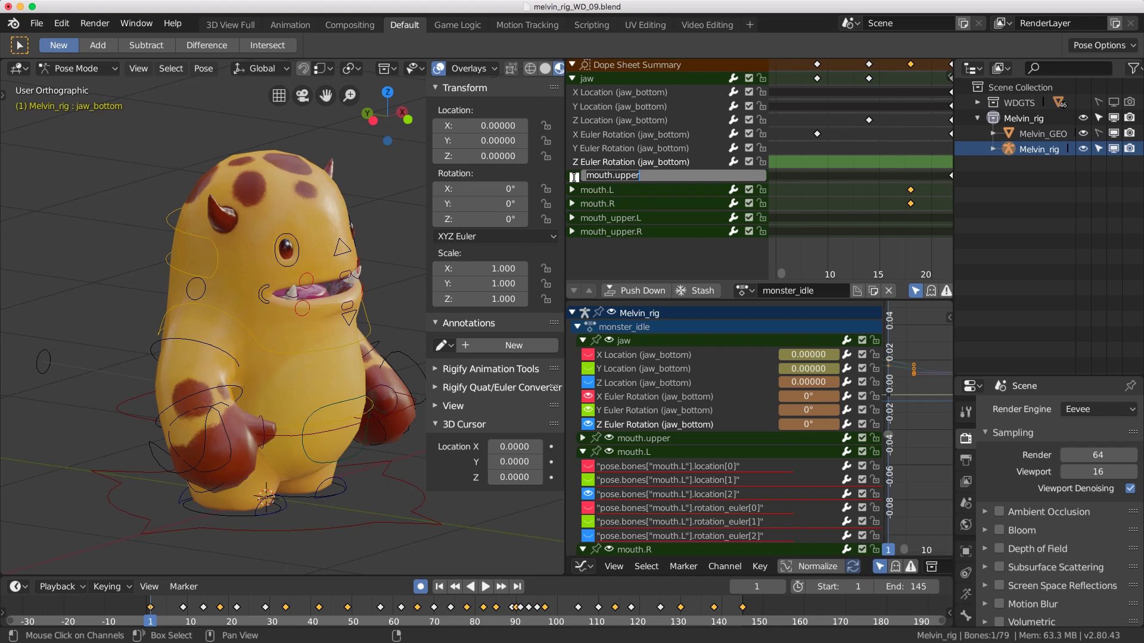
left_click(573, 176)
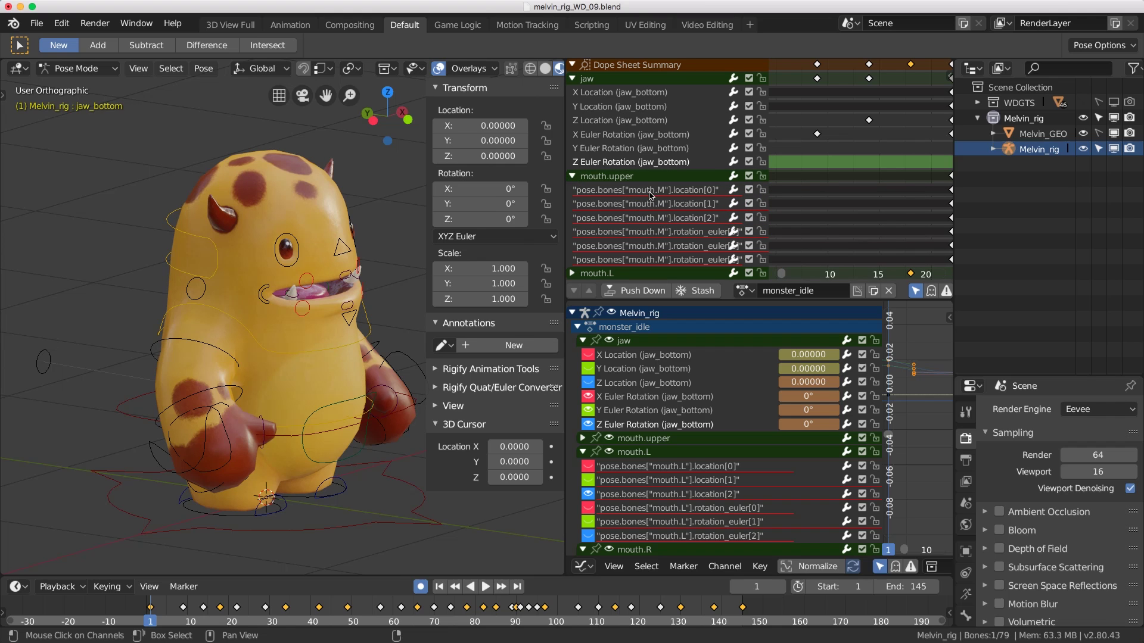
left_click(344, 273)
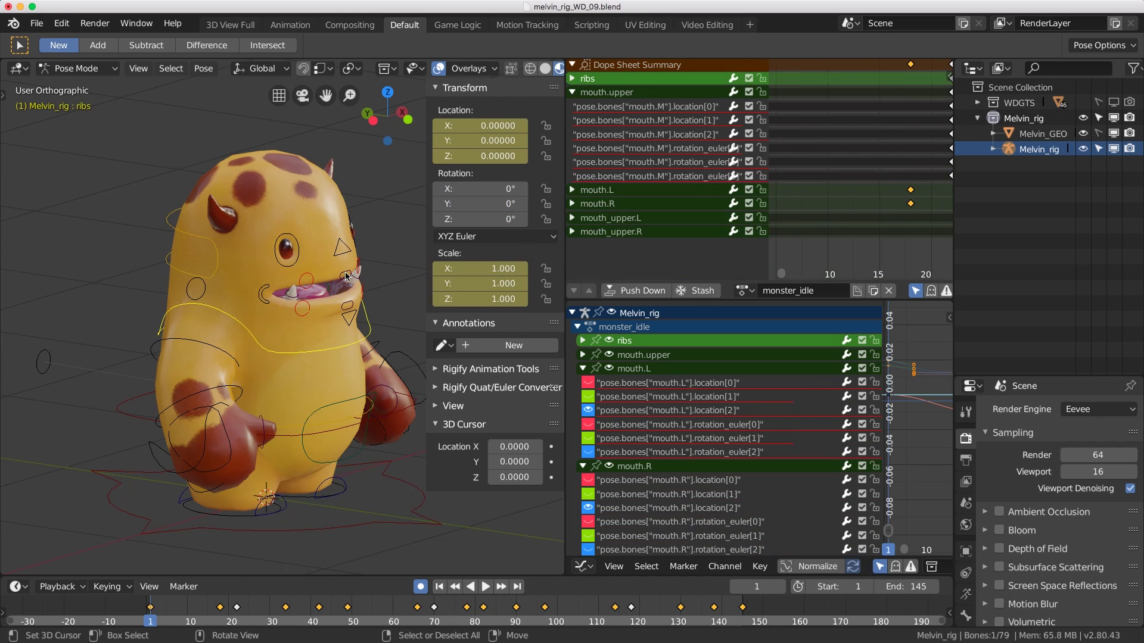
scroll(357, 273, "up", 2)
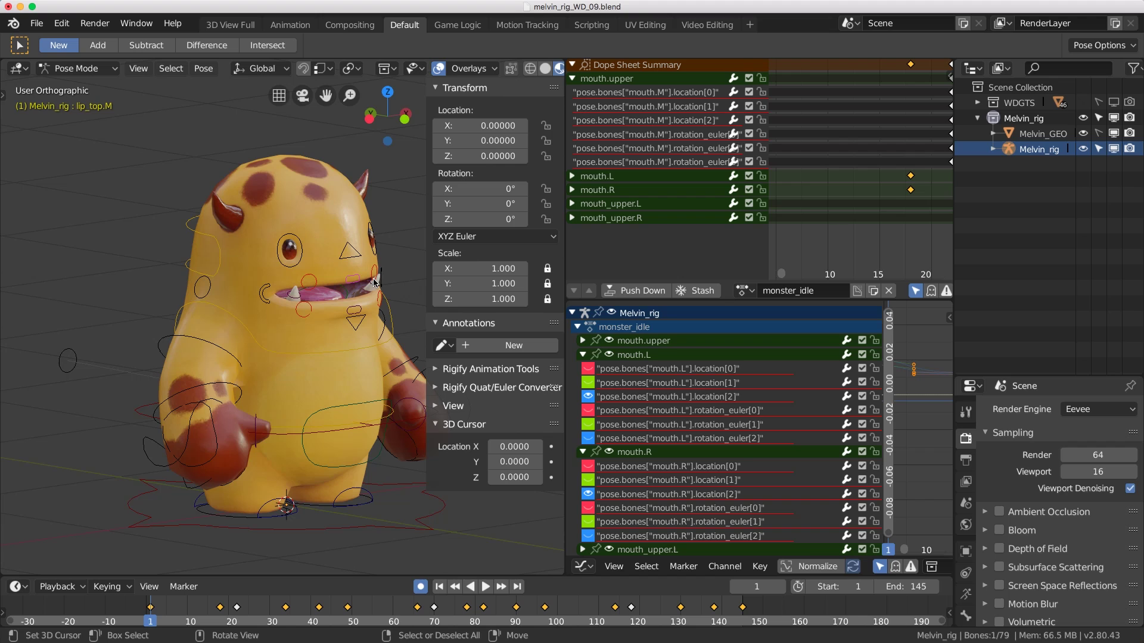
Step: Set the active keying set to LocRot and insert location and rotation keys on lip_top.M
left_click(107, 586)
left_click(86, 455)
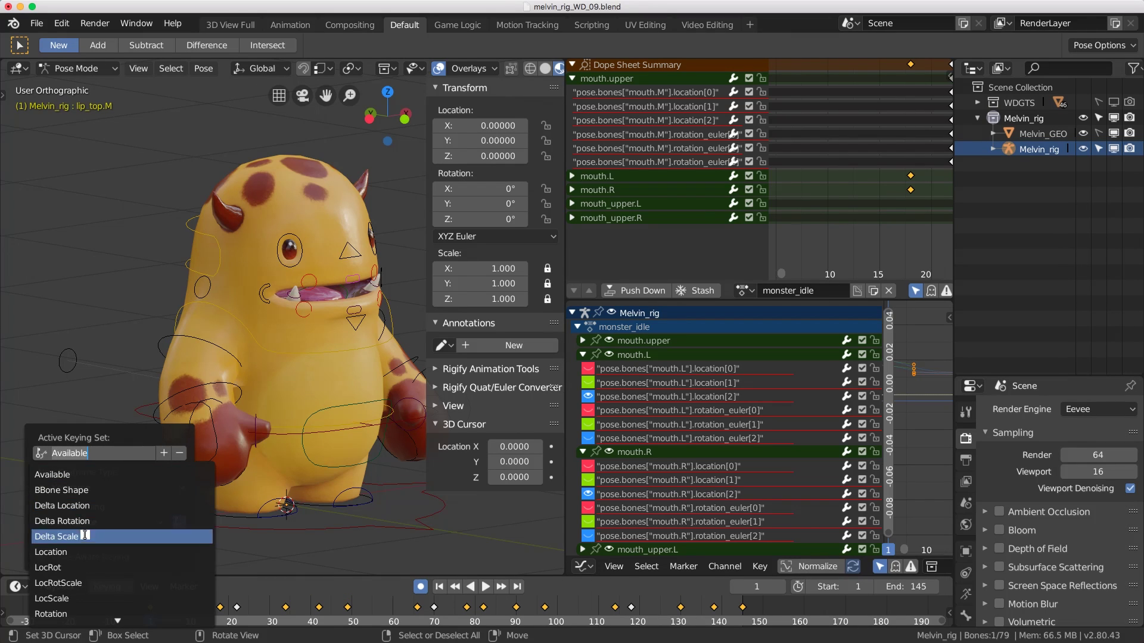
left_click(92, 567)
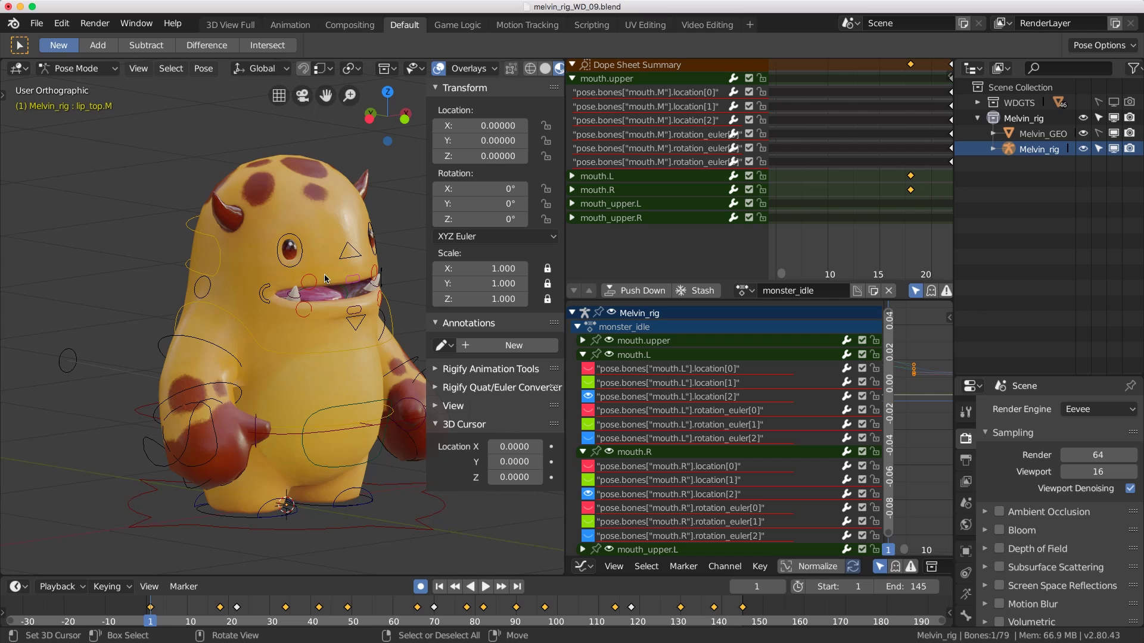
key("i")
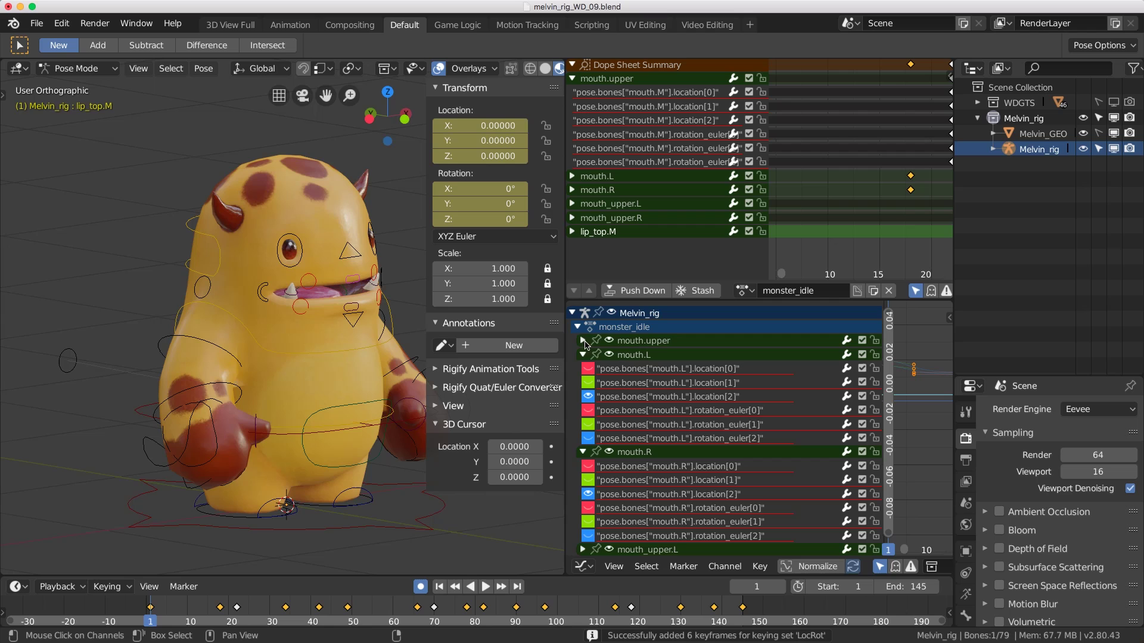
Step: Select the lip_top.M group and mouth.M location channels and frame all their keyframes in the graph
left_click(583, 354)
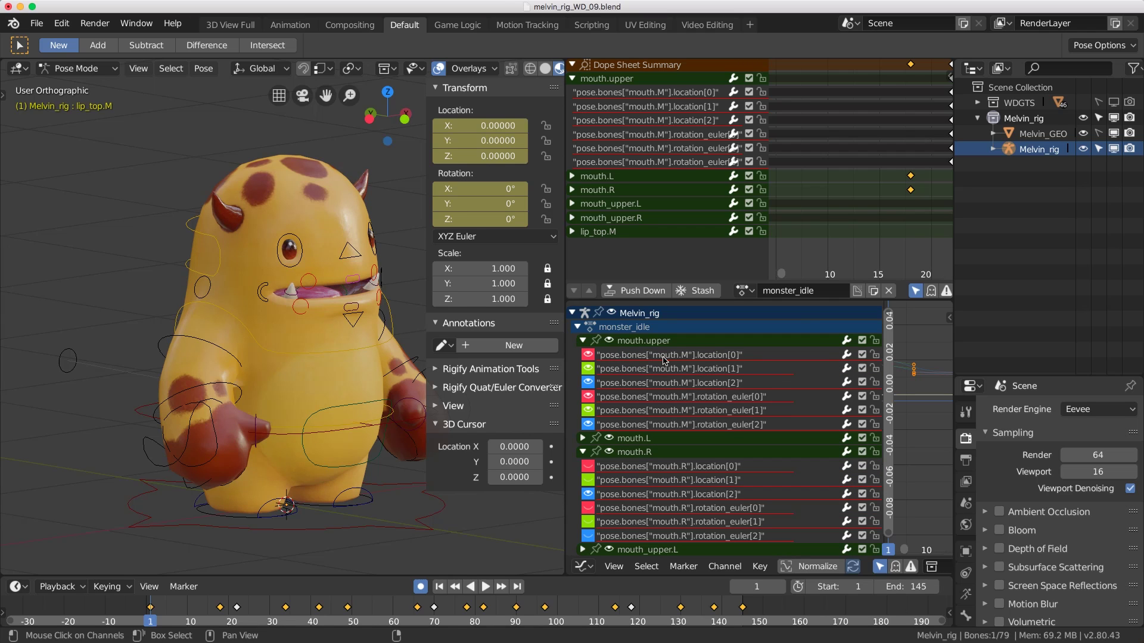
left_click_drag(611, 439, 612, 452)
scroll(612, 474, "down", 2)
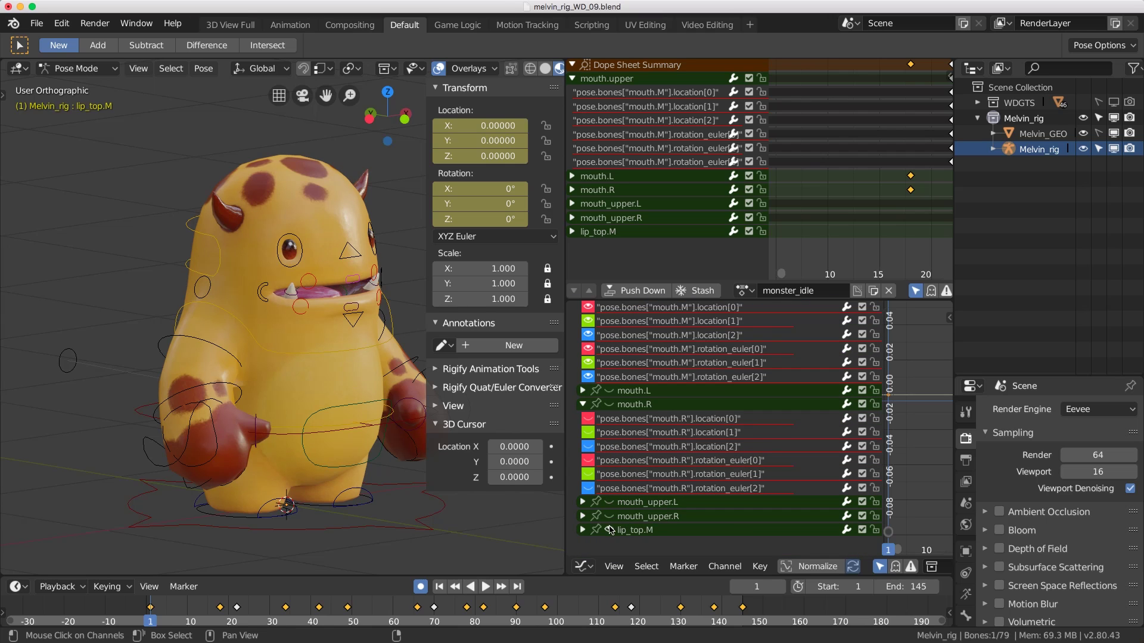
left_click(640, 532)
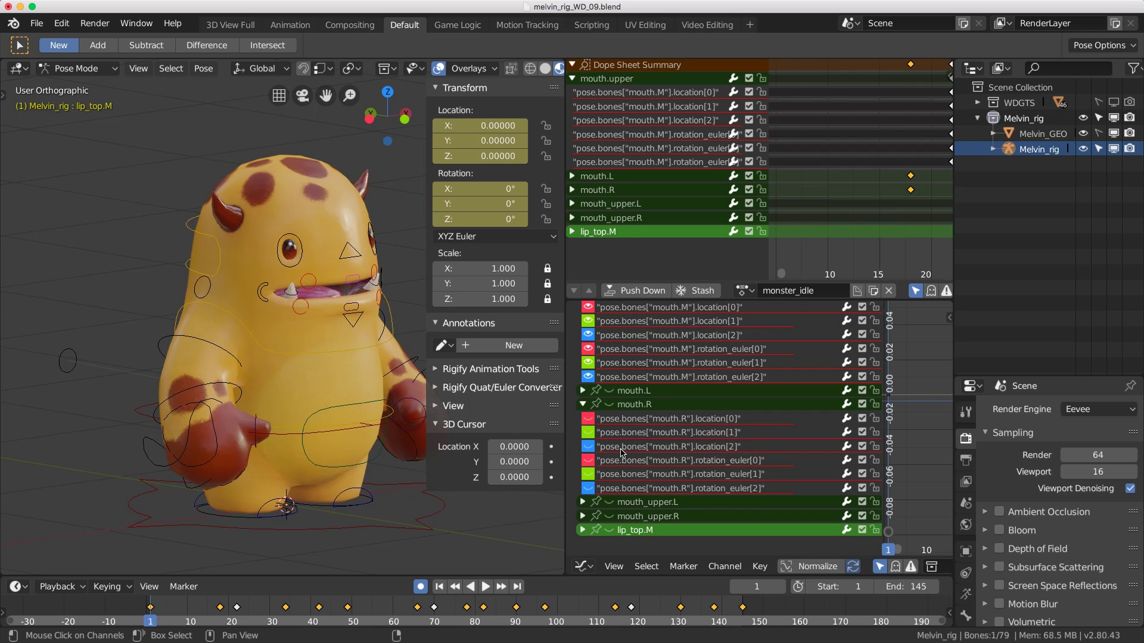
left_click(640, 309)
left_click(664, 320, "shift")
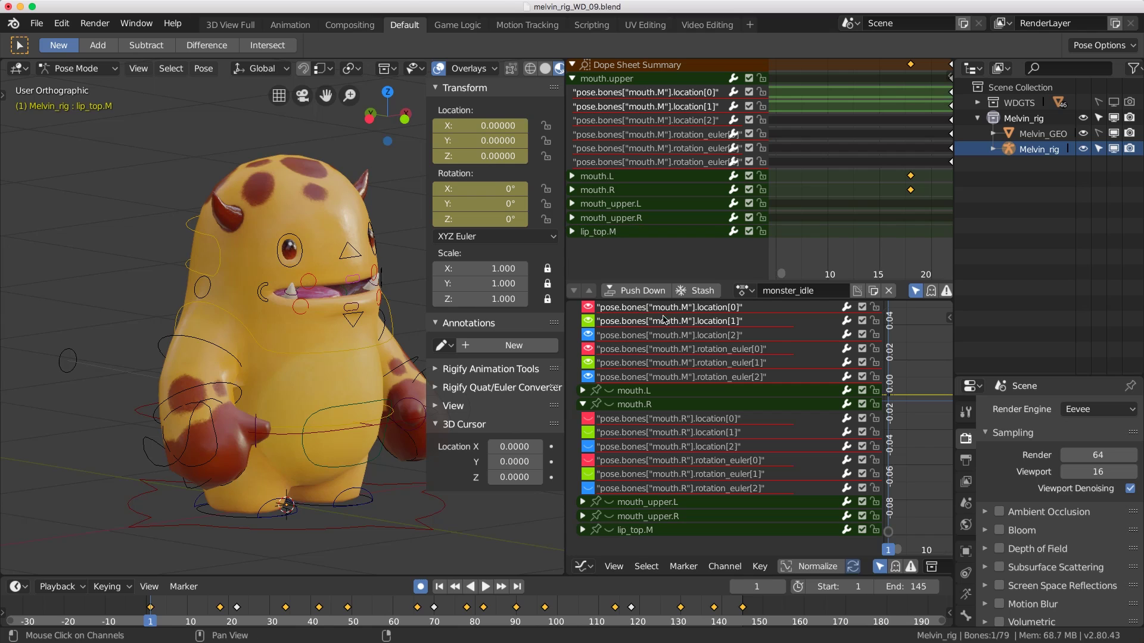
key("Home")
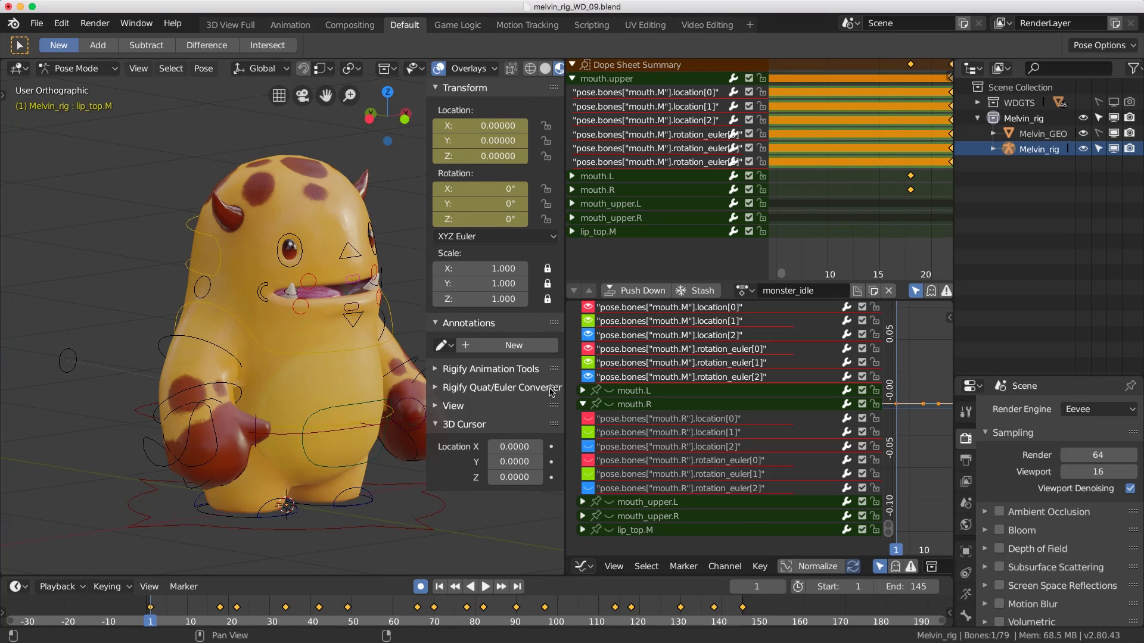
Step: Widen the animation editors, expand lip_top.M and select its location and rotation curves
left_click_drag(568, 395, 413, 396)
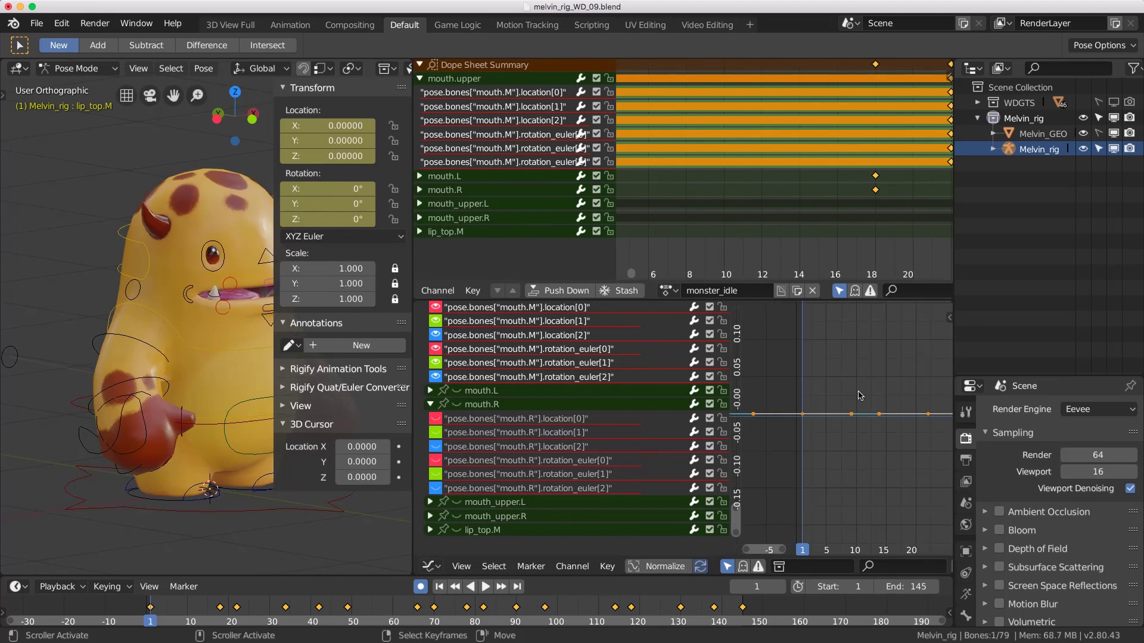
scroll(857, 398, "down", 1)
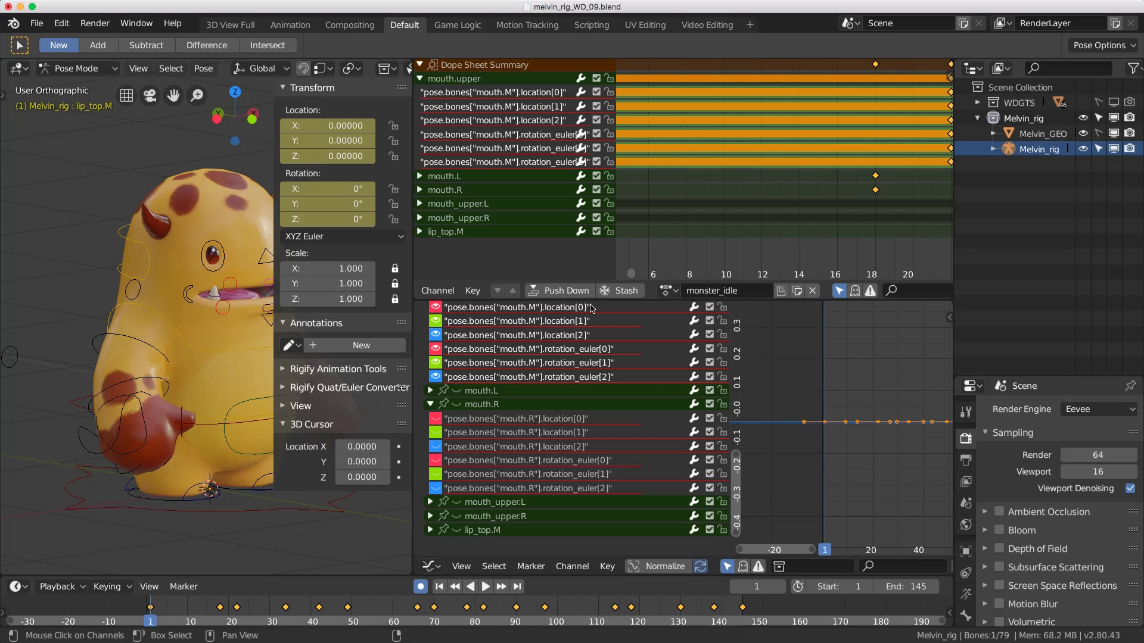
left_click(431, 530)
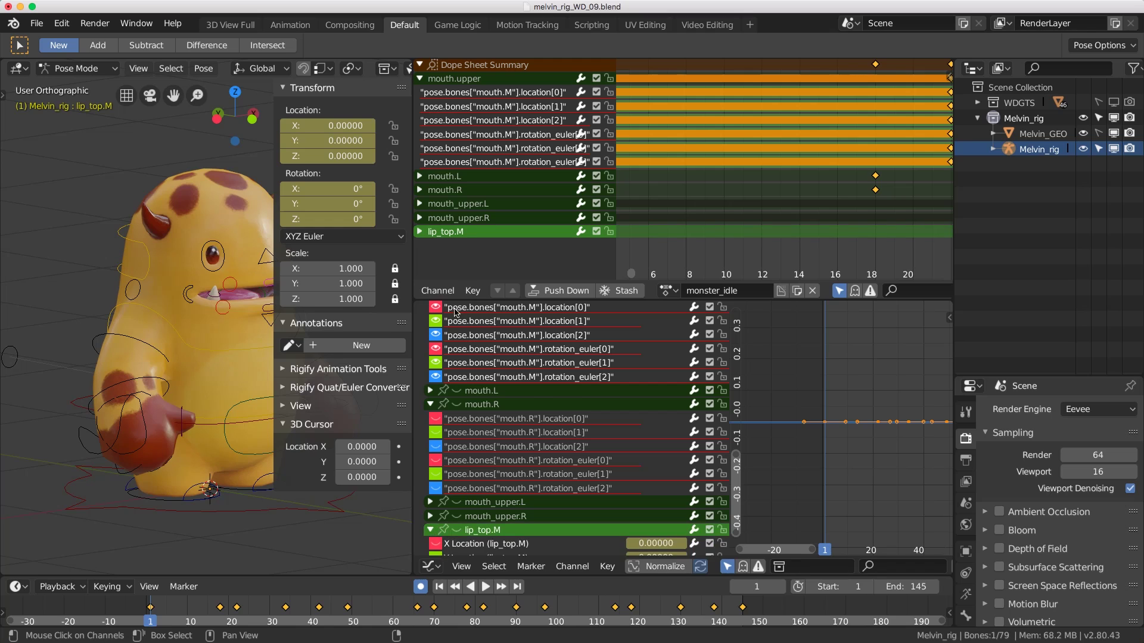
scroll(455, 321, "down", 3)
scroll(470, 375, "down", 3)
scroll(474, 411, "down", 1)
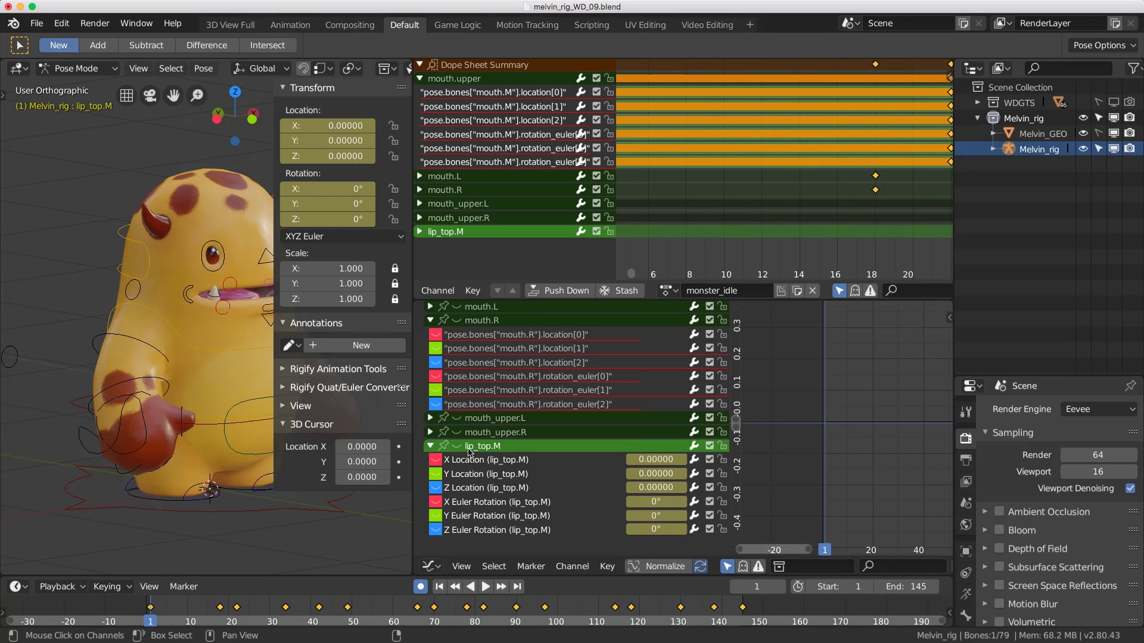
left_click(465, 474)
left_click(474, 487)
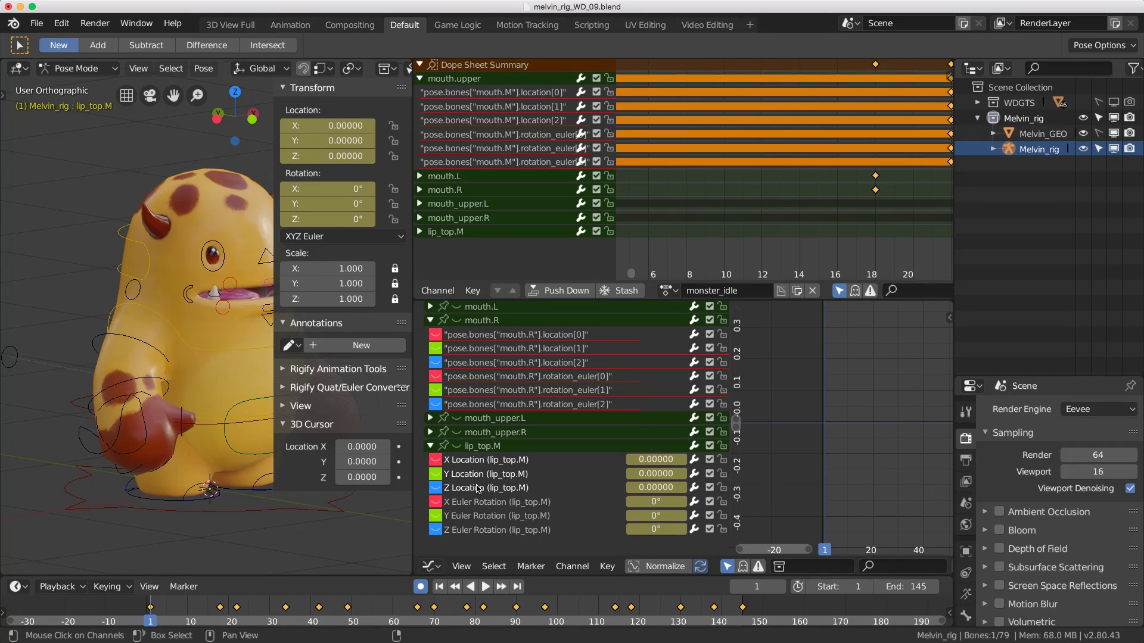
left_click_drag(481, 476, 483, 543)
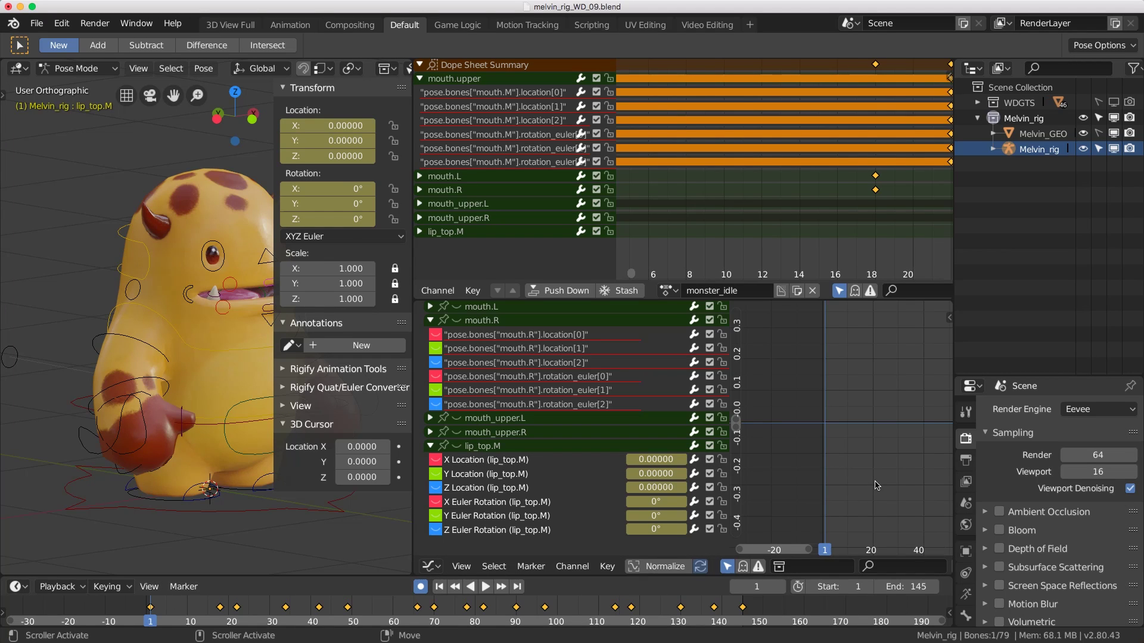
scroll(876, 483, "down", 3)
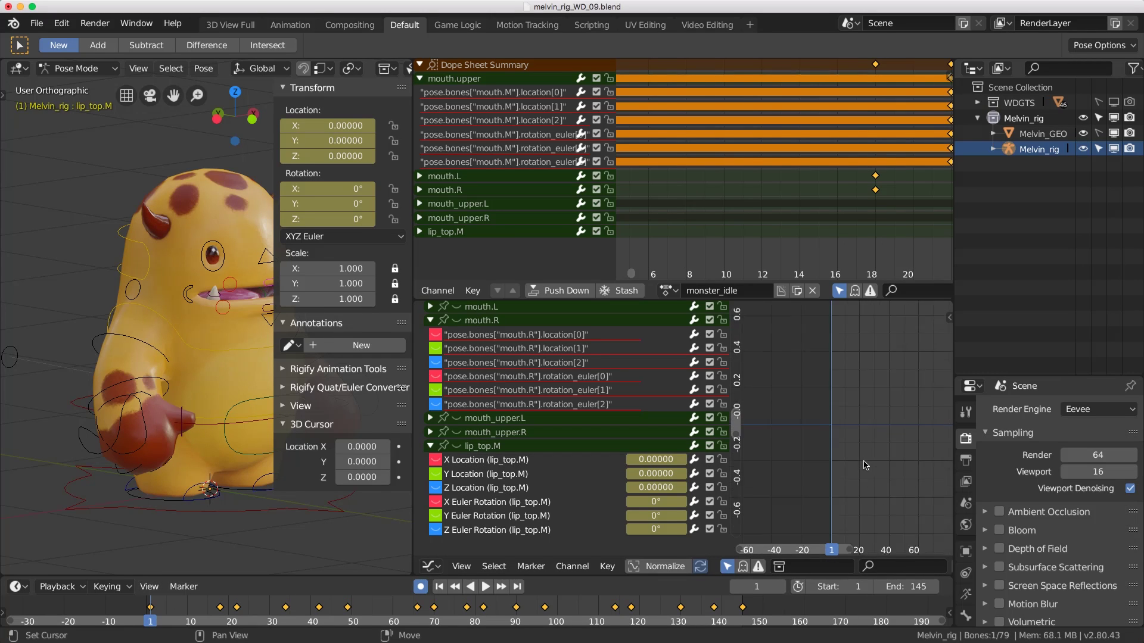
Step: Frame the lip_top.M keyframes in the graph view and play the action
key("Home")
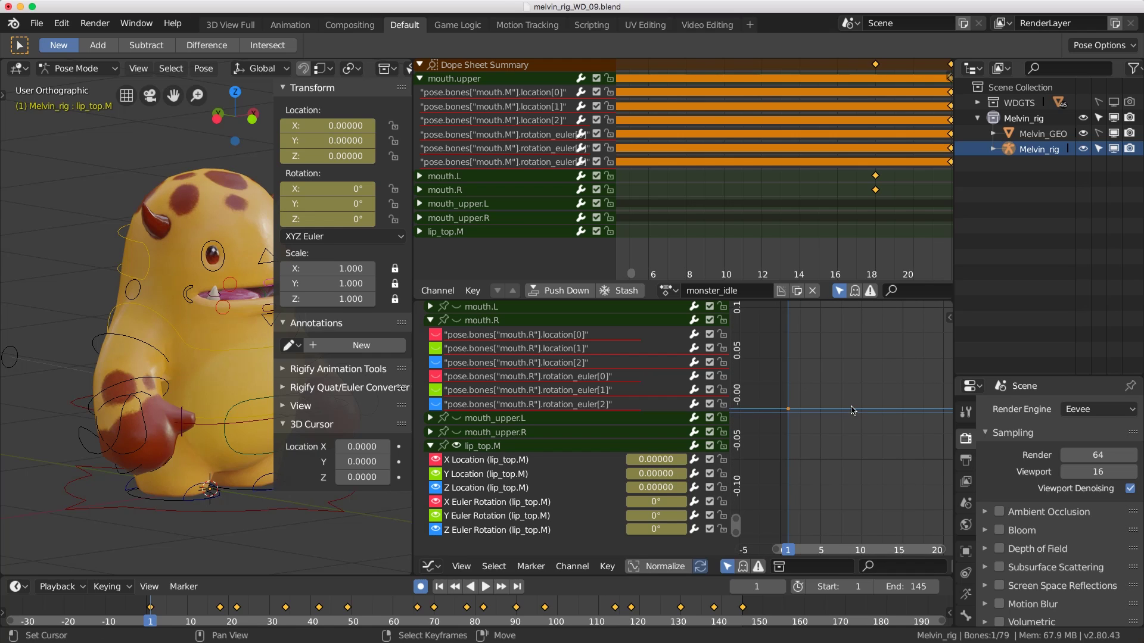
key("Home")
scroll(852, 409, "down", 2)
key("ctrl+v")
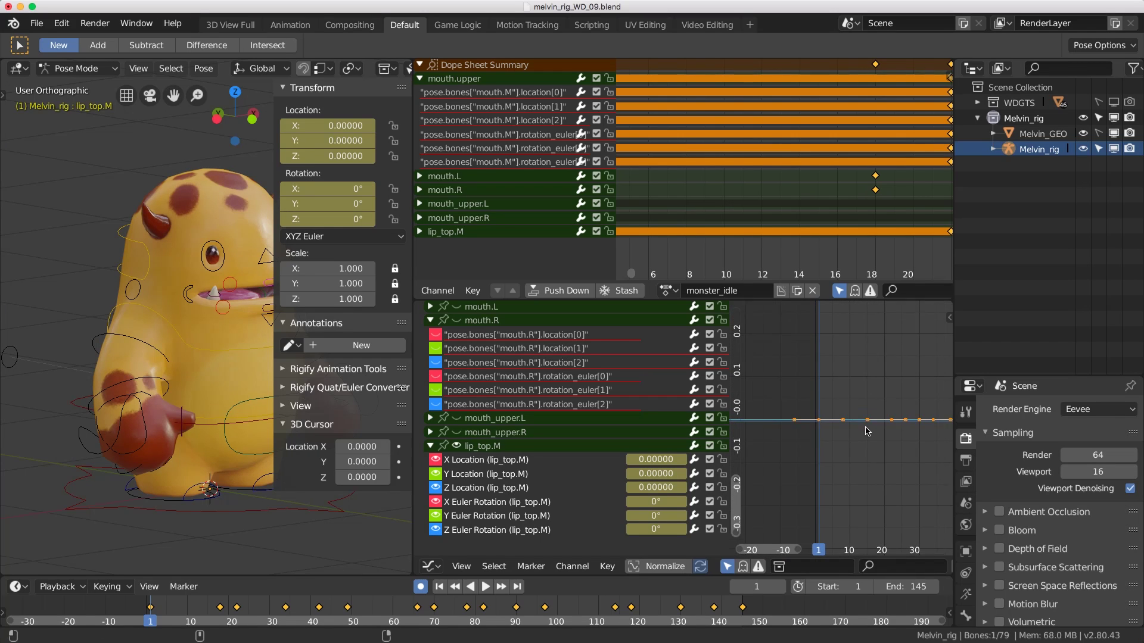
scroll(858, 425, "down", 2)
scroll(862, 431, "down", 1)
key("space")
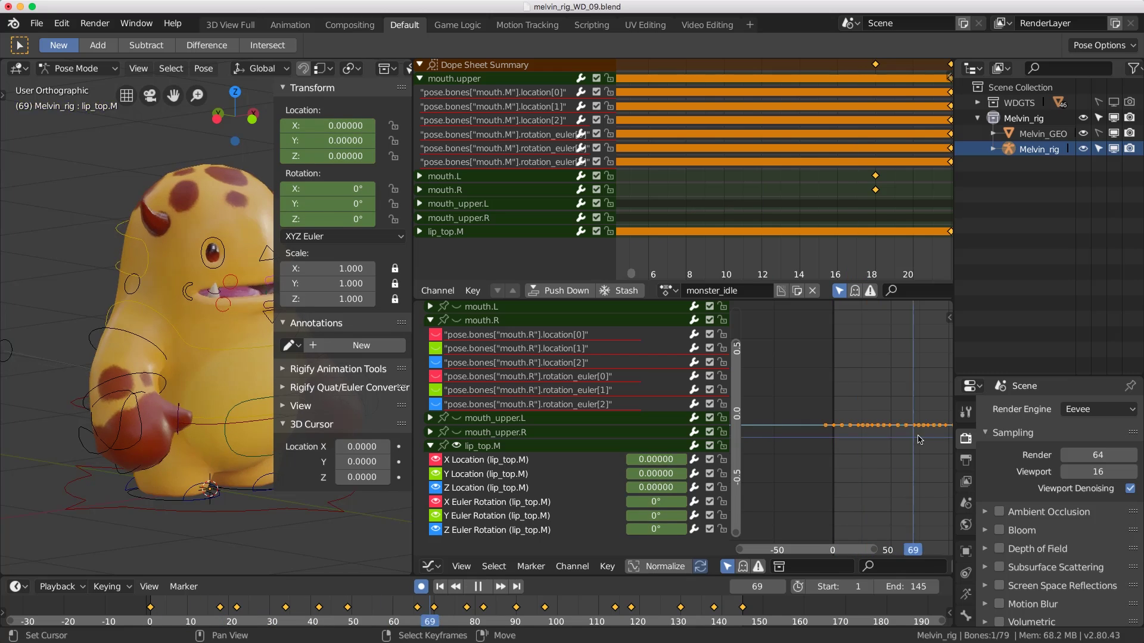
scroll(491, 375, "up", 5)
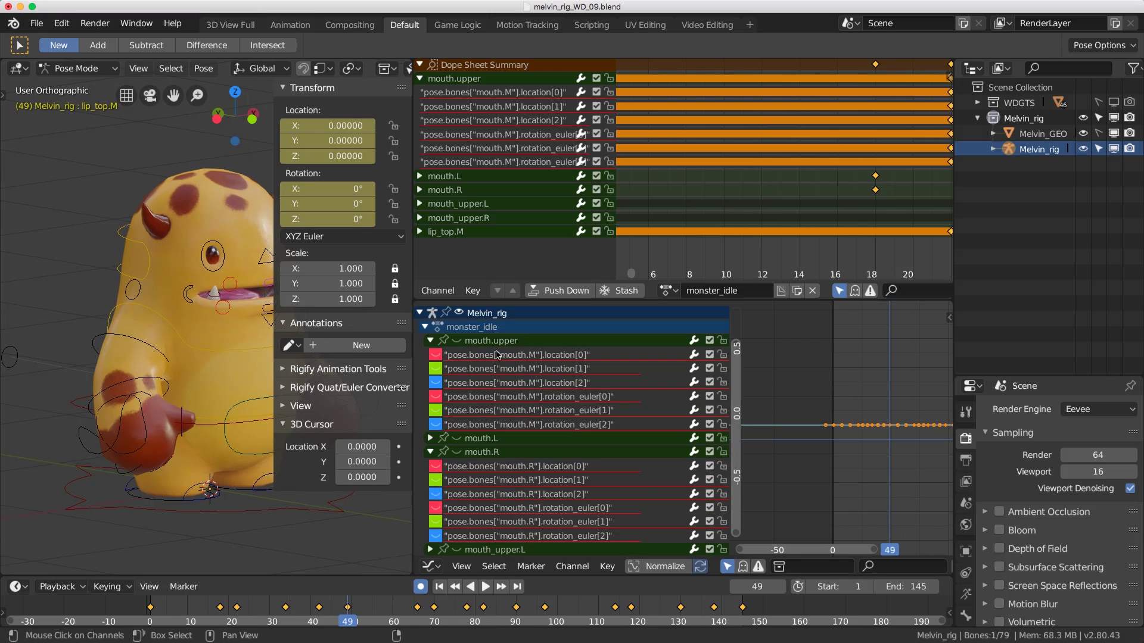
Step: Select all the broken red mouth.M location and rotation channels and delete them
left_click(505, 354)
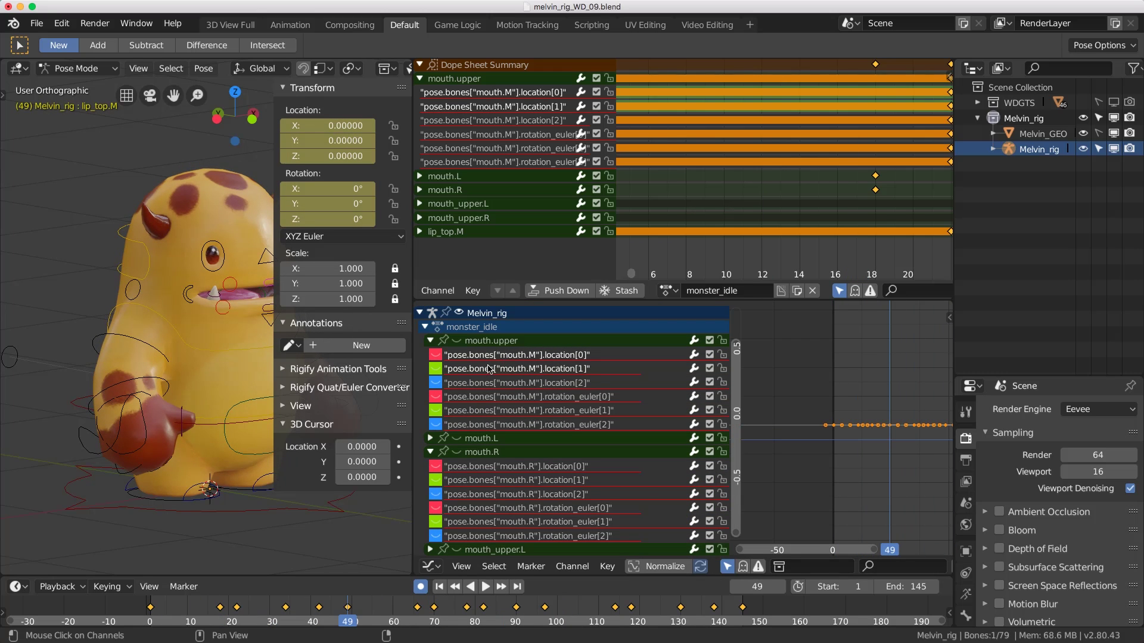
left_click(491, 383, "shift")
left_click(487, 412, "shift")
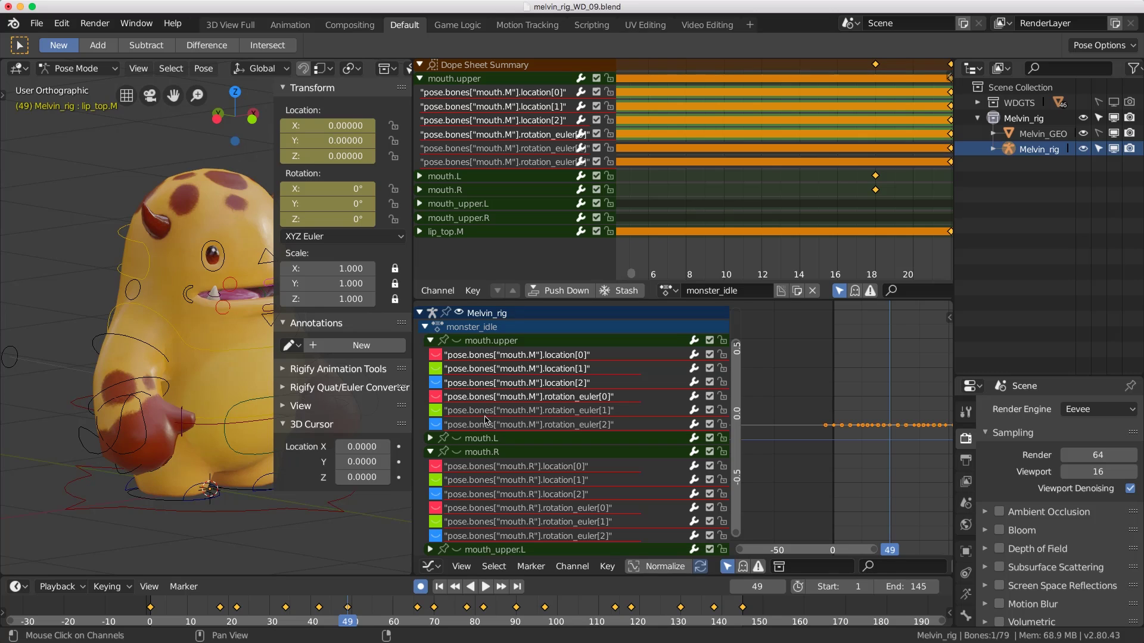
left_click(488, 425, "shift")
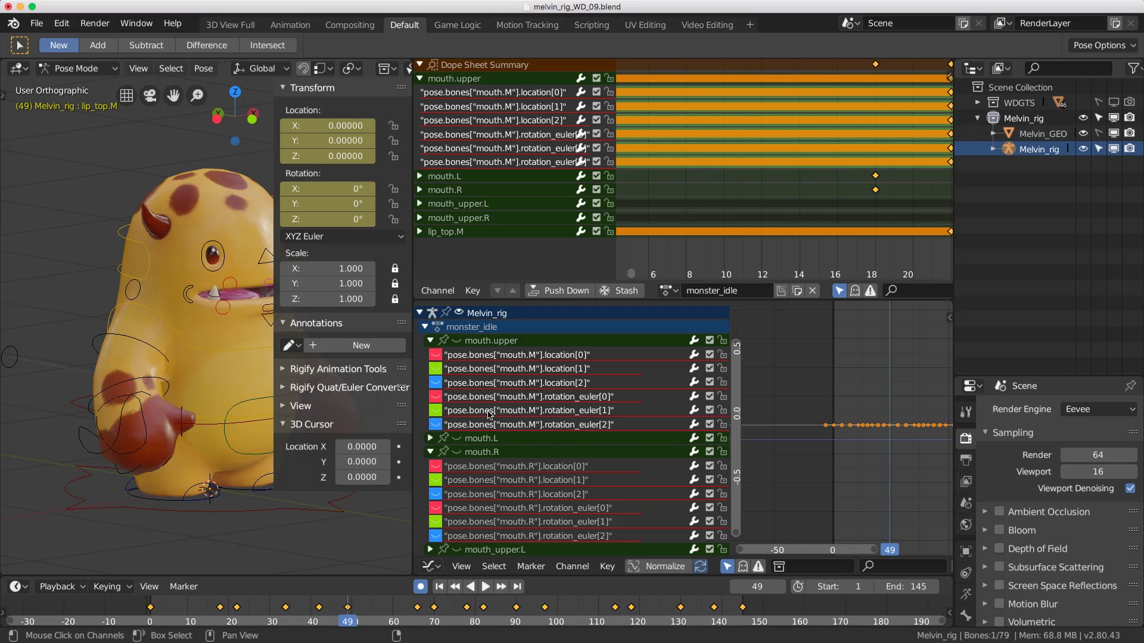
key("x")
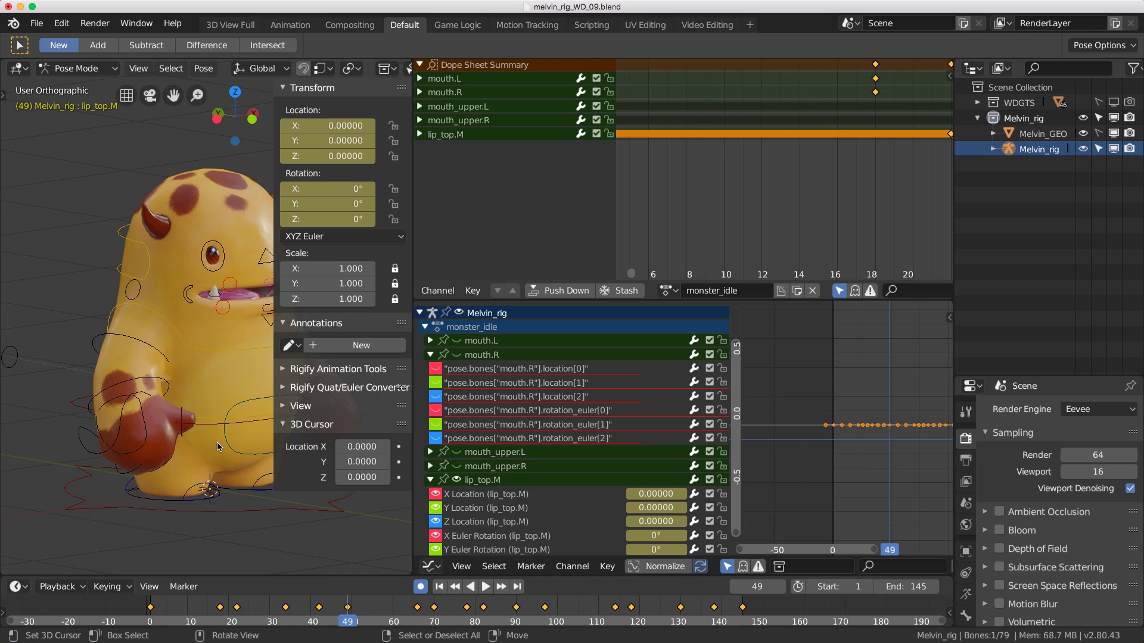
Step: Select the head bone with a widened 3D view and play the action, stopping at frame 83
key("n")
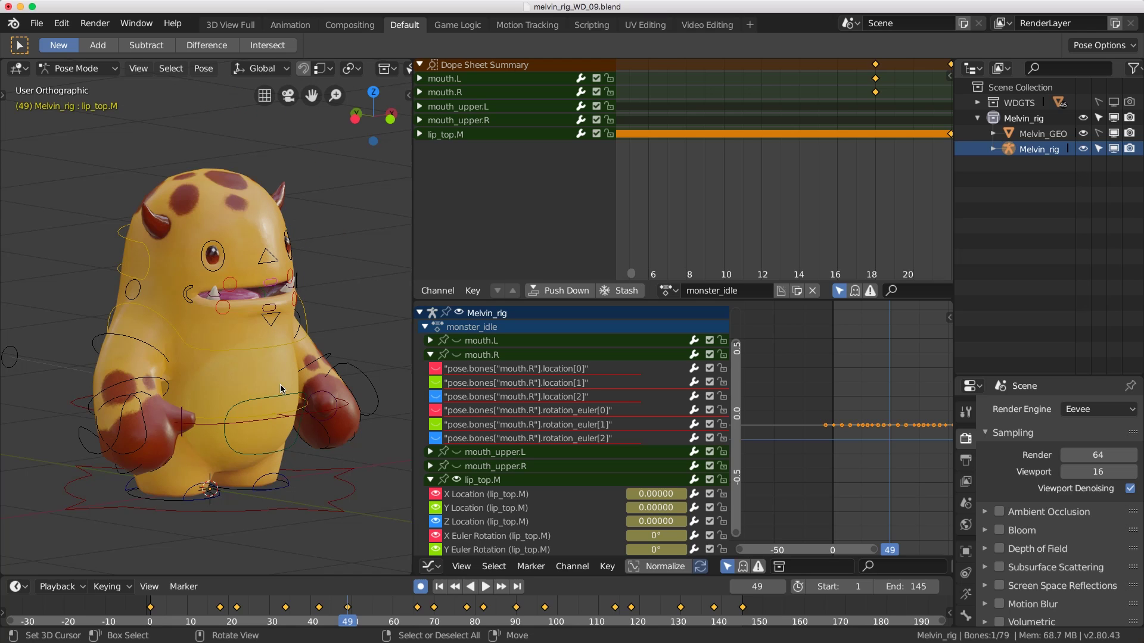
left_click(139, 248)
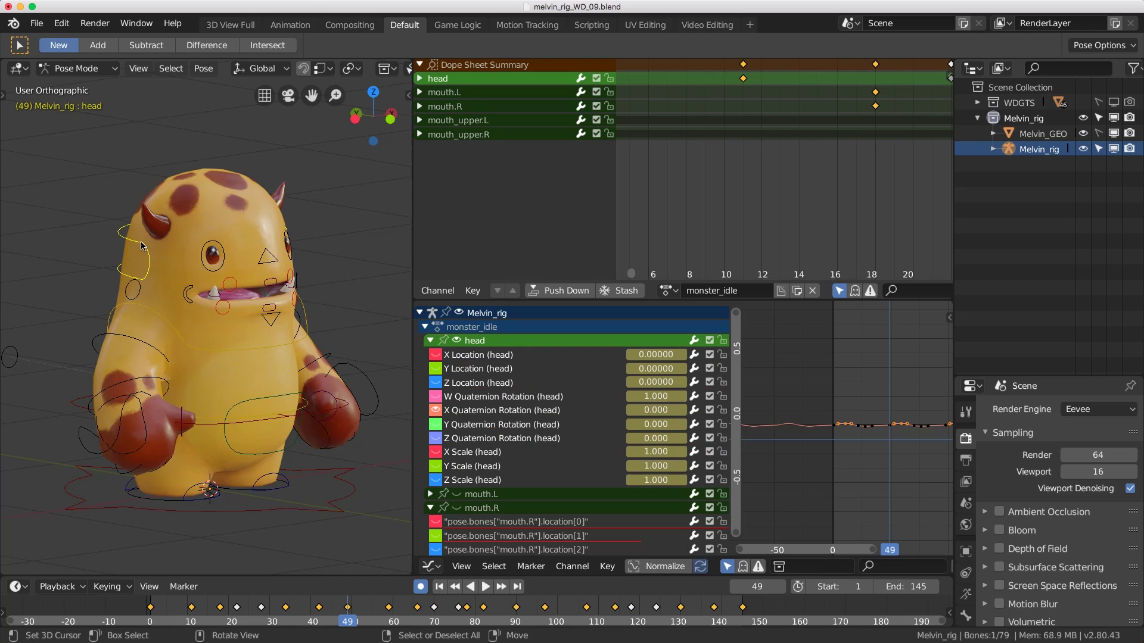
left_click_drag(411, 205, 669, 205)
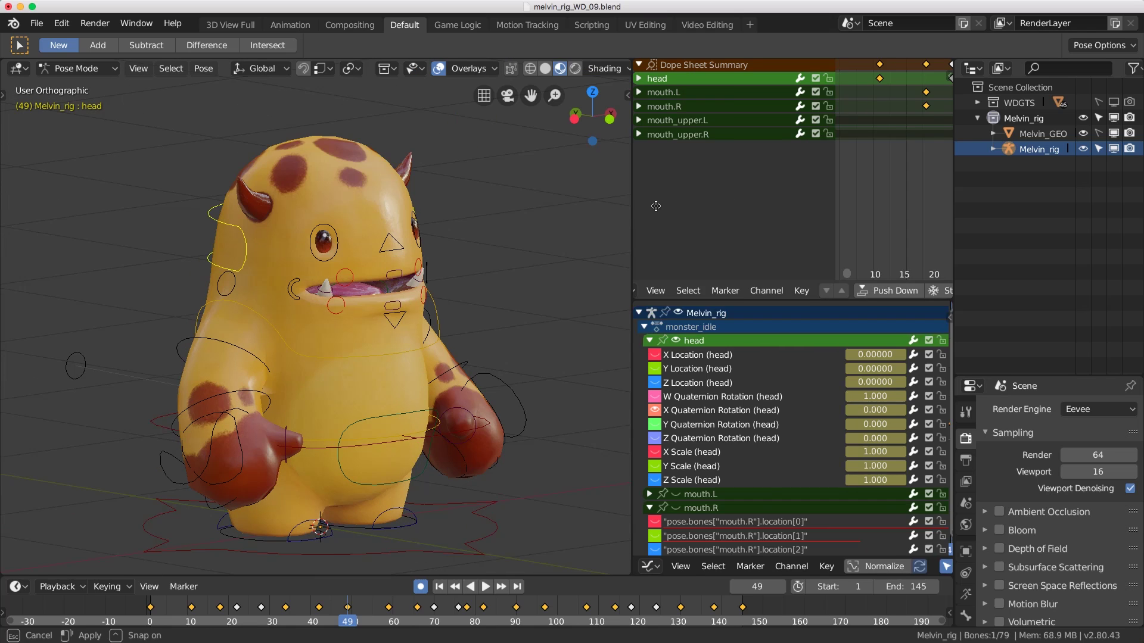
scroll(479, 231, "down", 2)
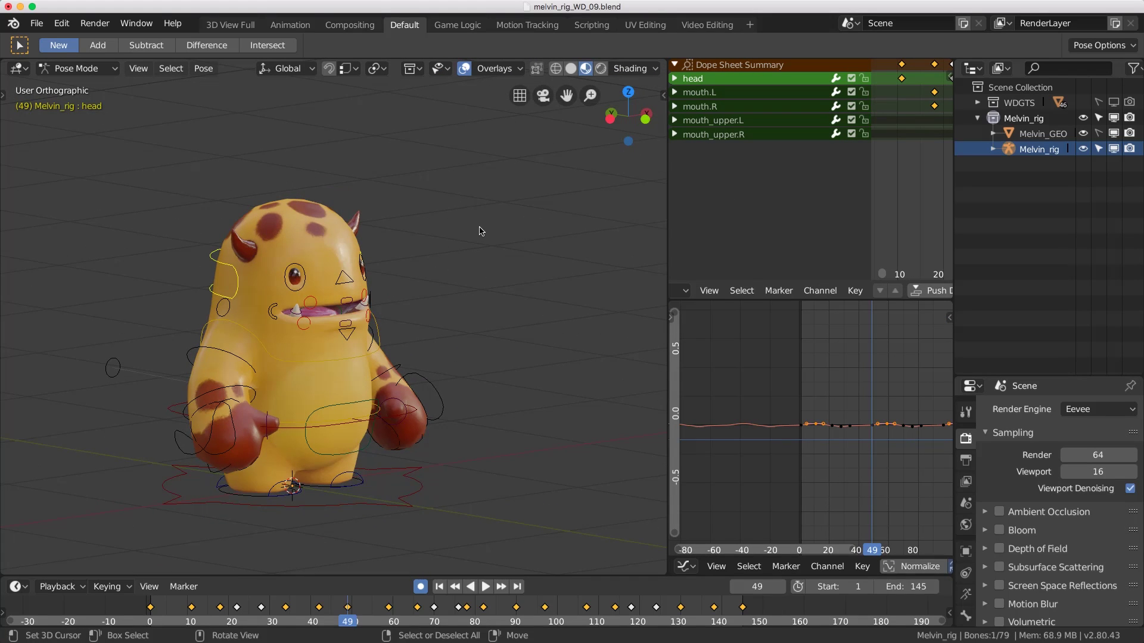
key("n")
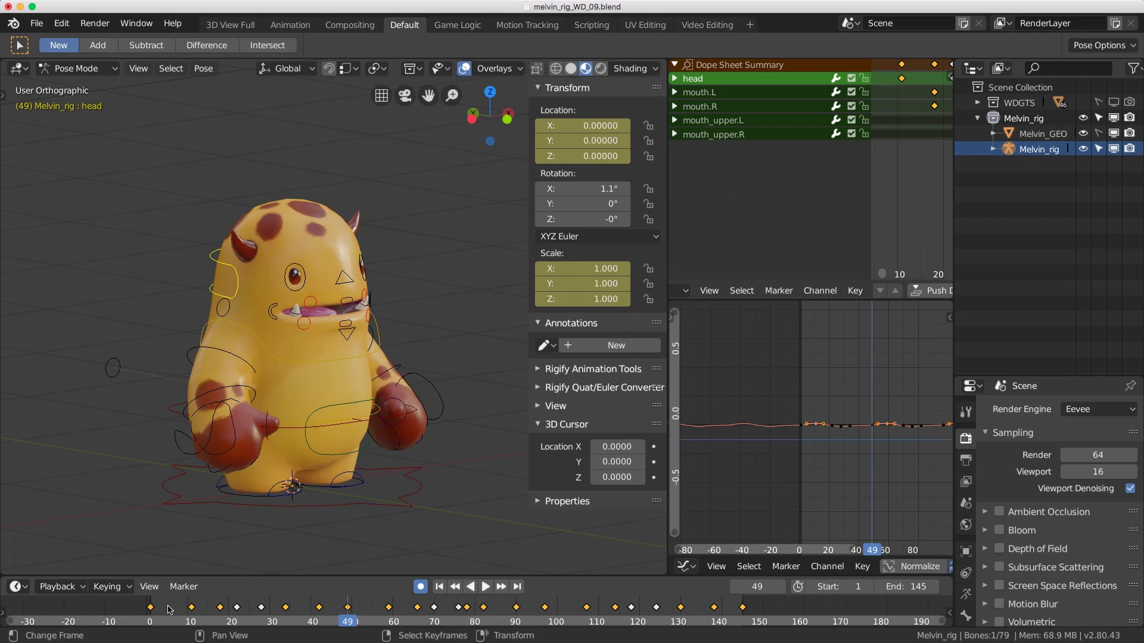
key("space")
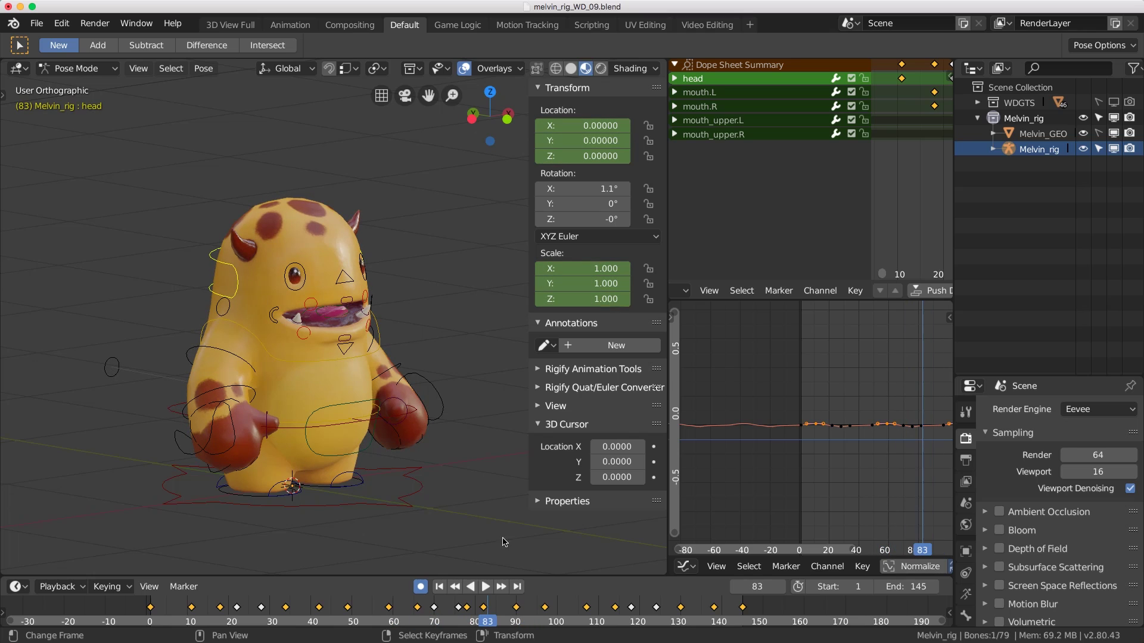
key("space")
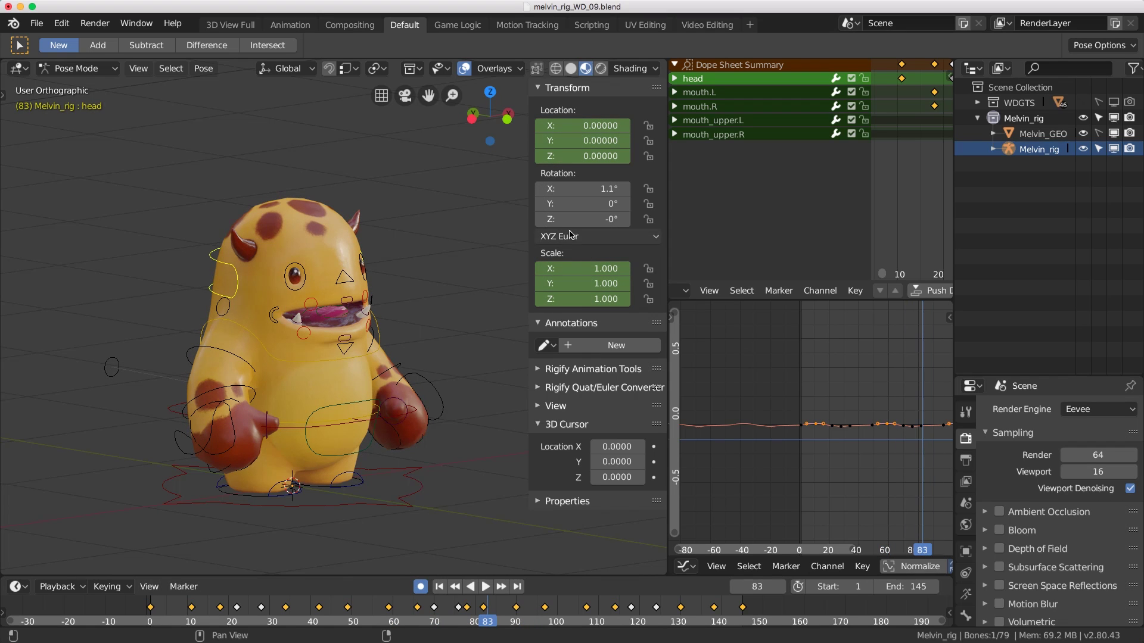
scroll(715, 415, "down", 2)
scroll(715, 416, "down", 1)
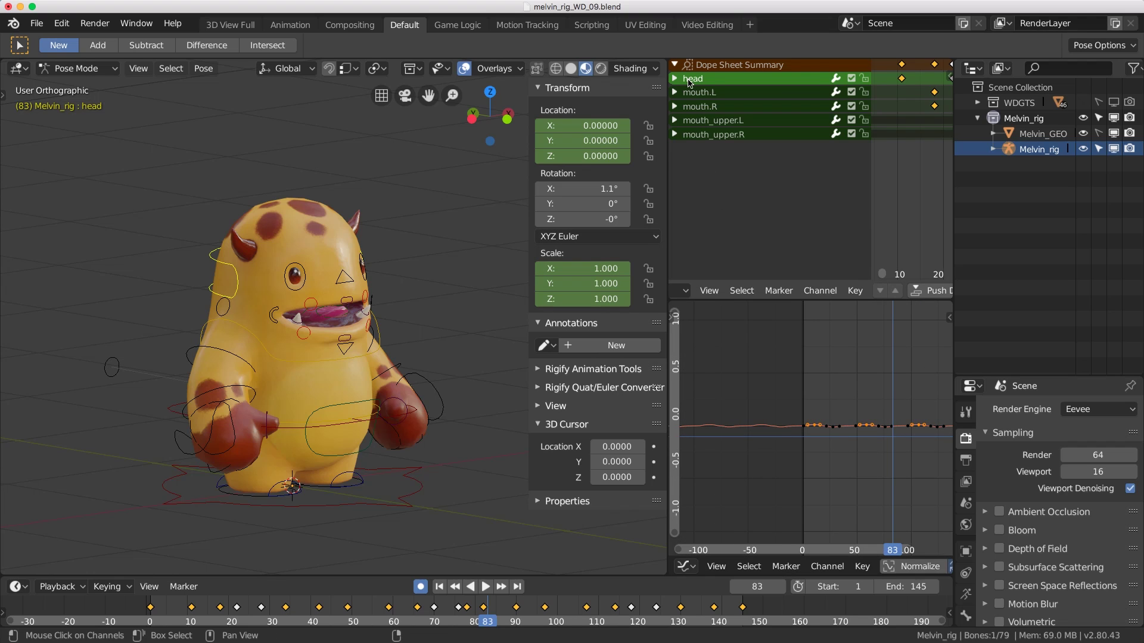
Step: Set the head bone's rotation mode to Quaternion (WXYZ) and play the action to check it
left_click(677, 79)
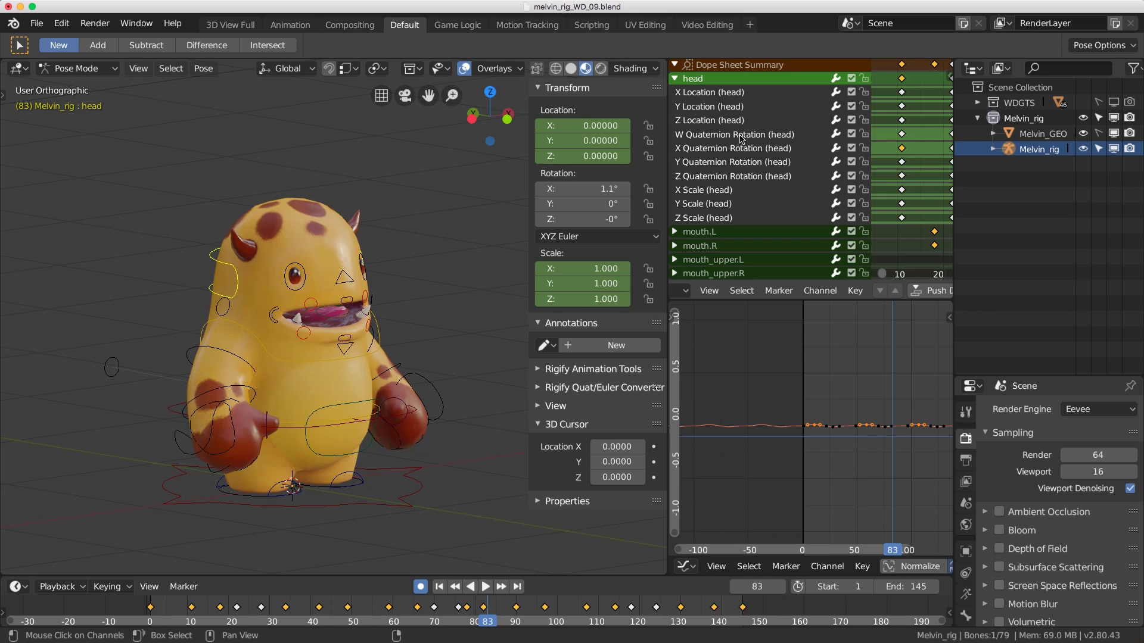
mouse_move(598, 237)
left_click(554, 237)
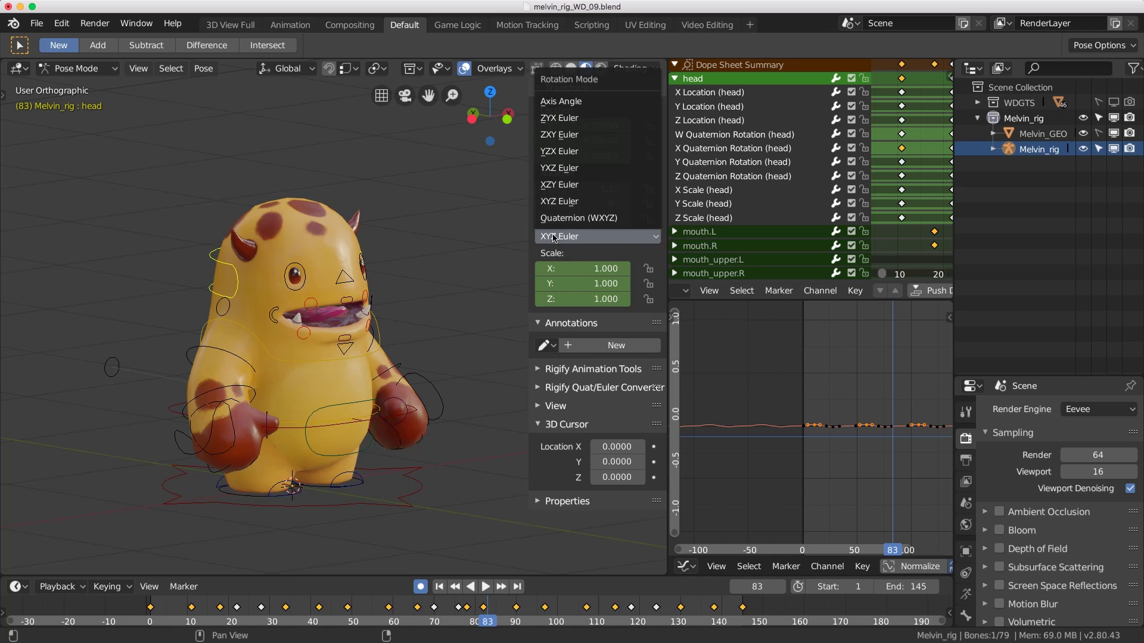
left_click(573, 219)
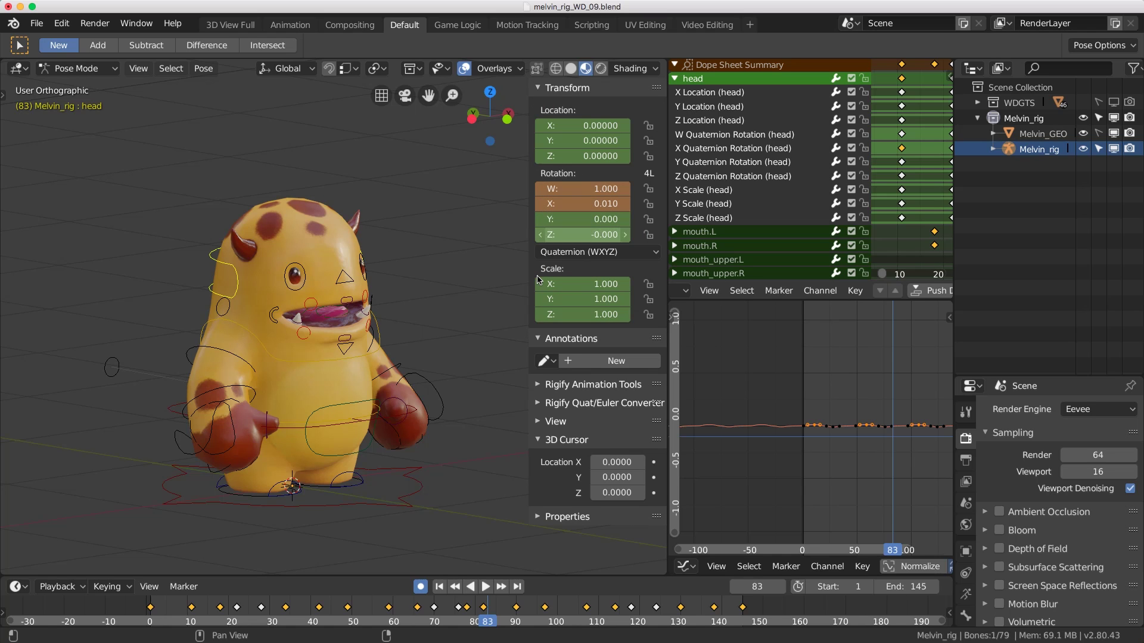
key("space")
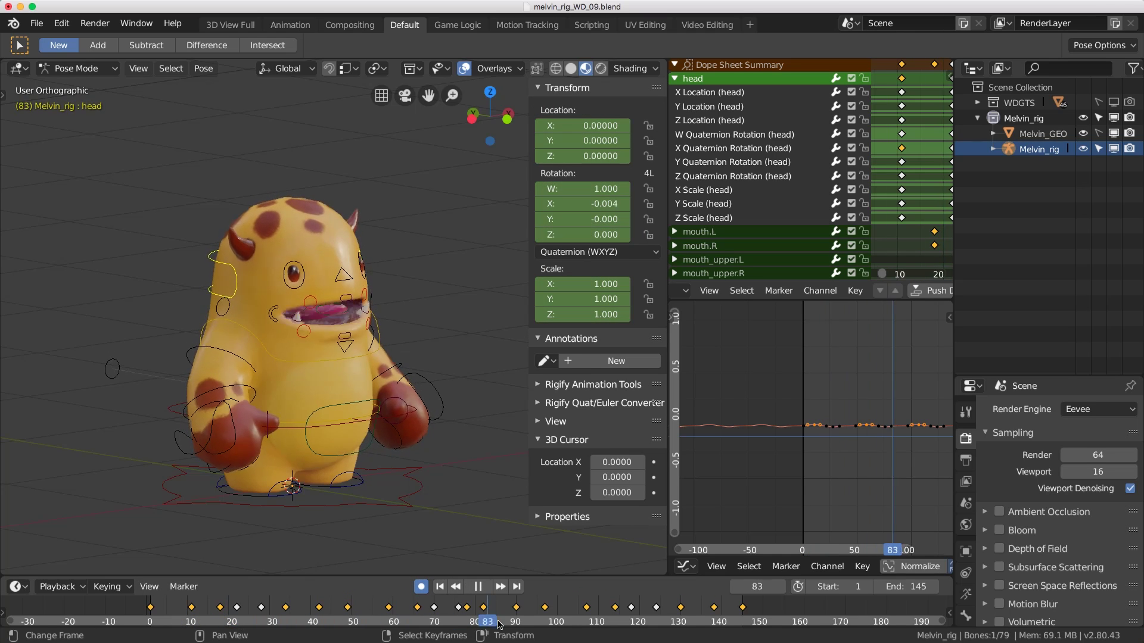
key("space")
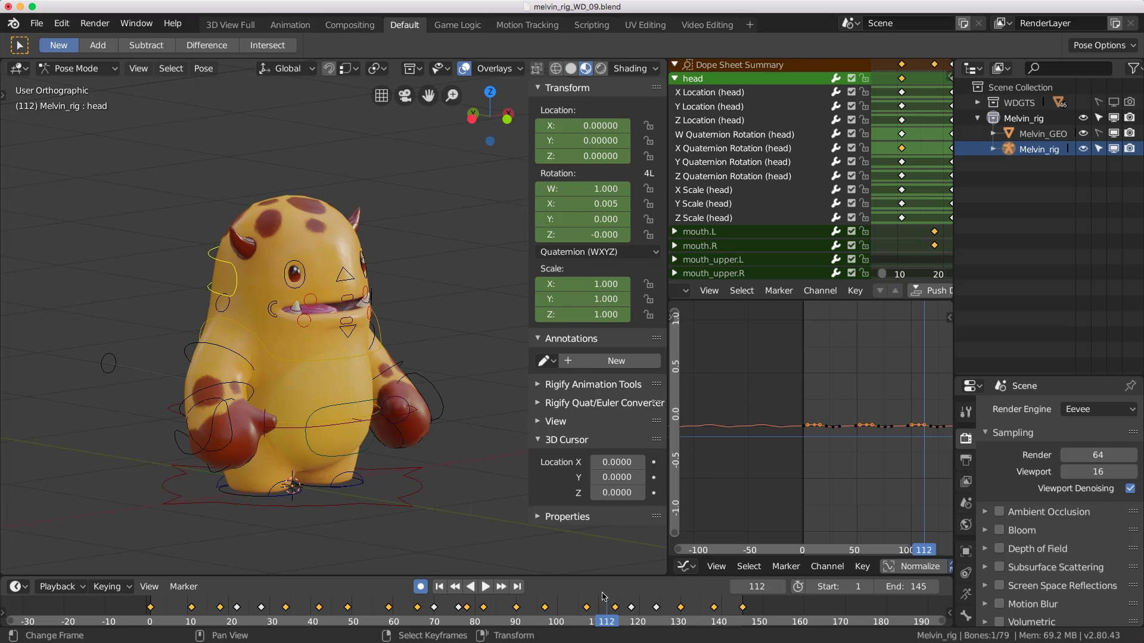